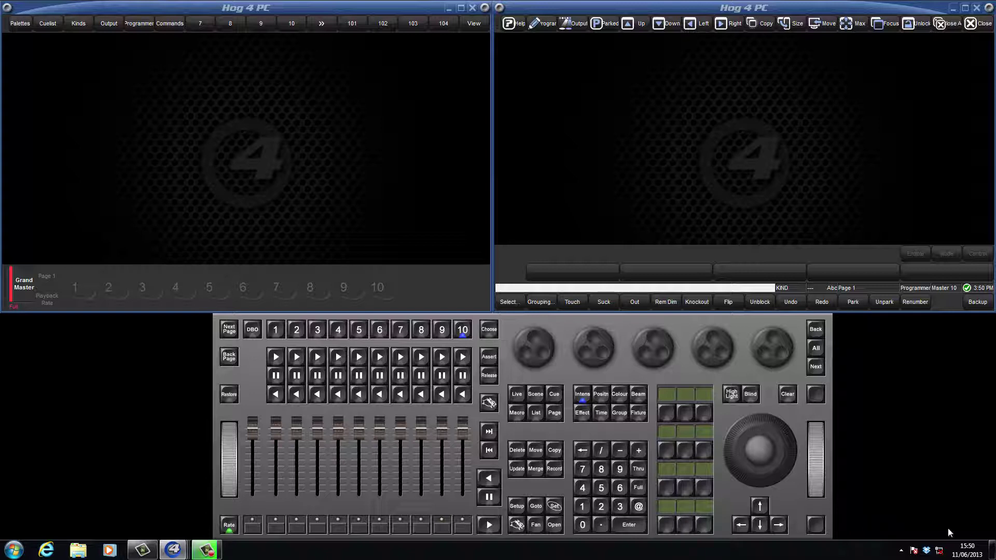
Step: Open the Fixture Window and bring up its Fixture Schedule
{"action": "left_click", "coordinate": [515, 506]}
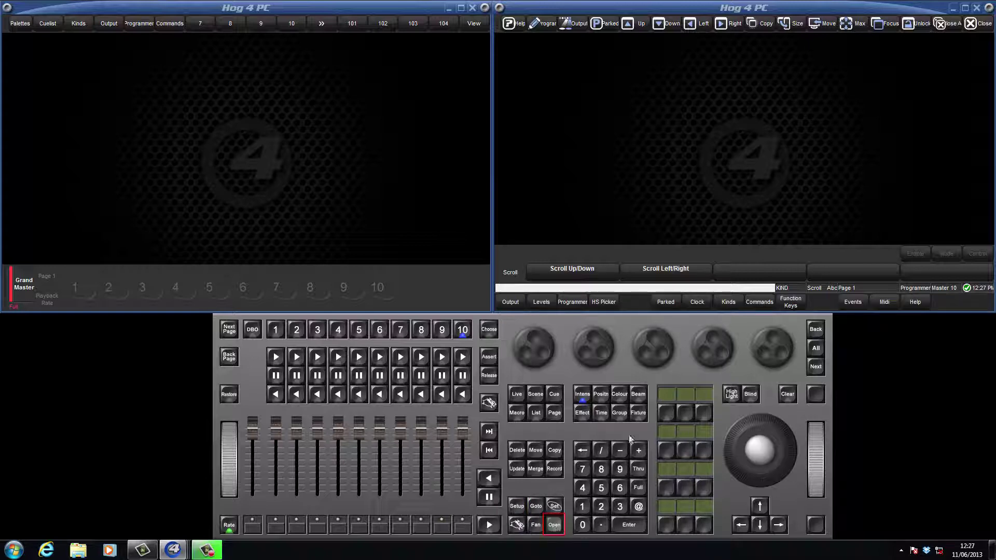
{"action": "left_click", "coordinate": [639, 415]}
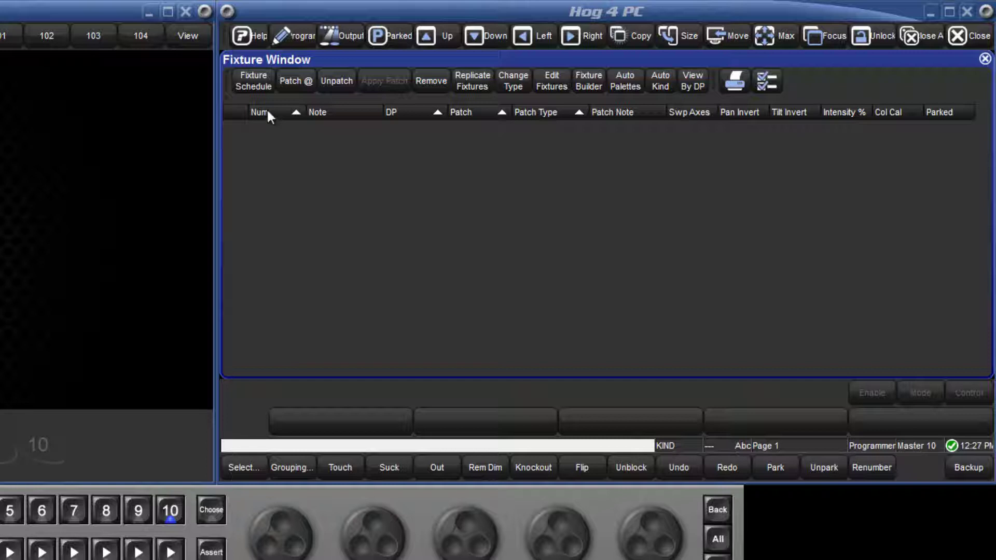
{"action": "left_click", "coordinate": [258, 87]}
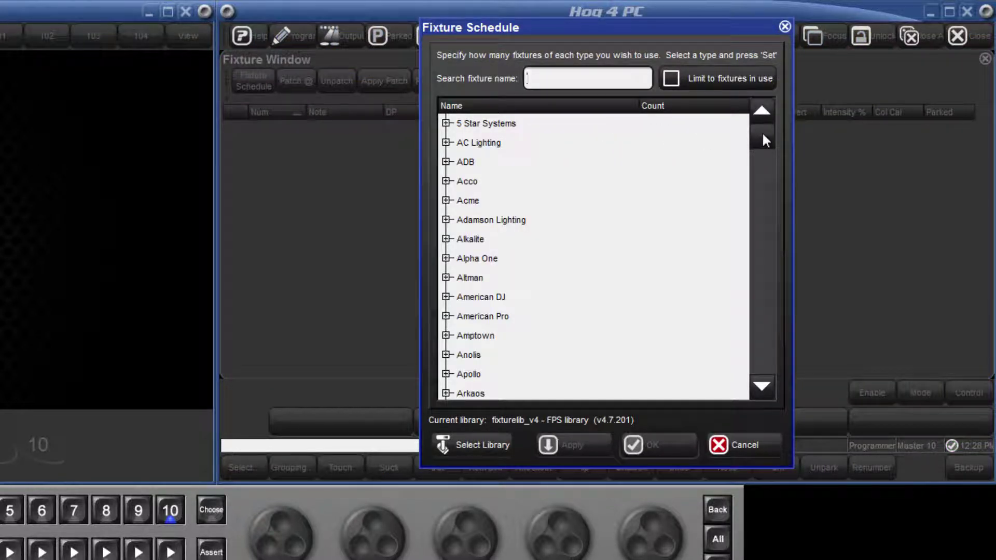
Step: Find the SolaSpot LED among the High End fixtures and set its count to 5
{"action": "left_click_drag", "start_coordinate": [763, 140], "coordinate": [763, 238]}
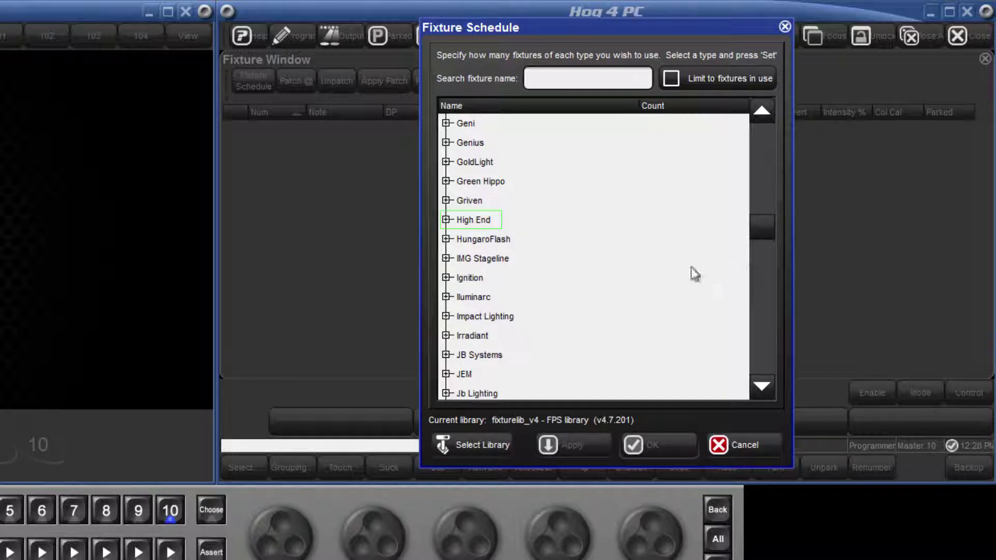
{"action": "left_click", "coordinate": [446, 220]}
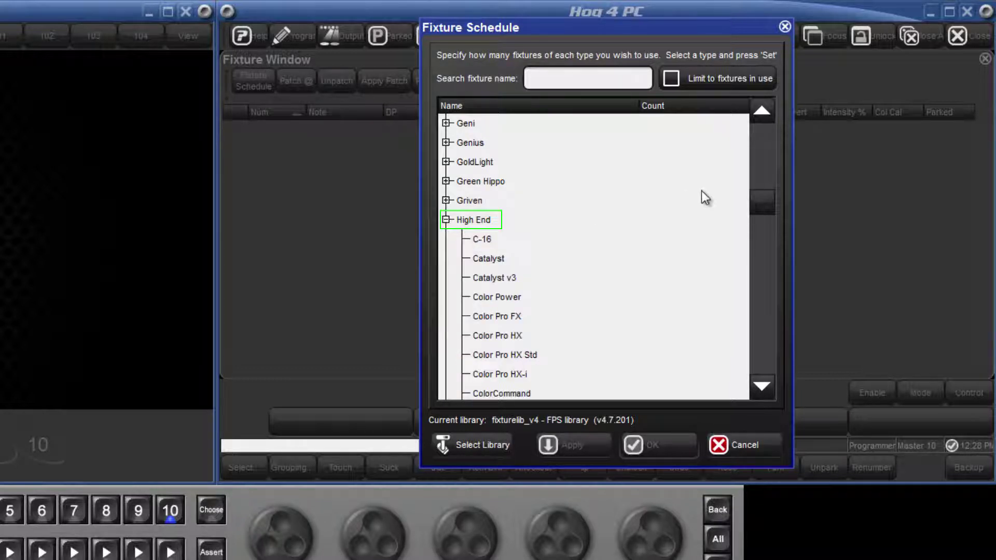
{"action": "left_click_drag", "start_coordinate": [768, 193], "coordinate": [767, 226]}
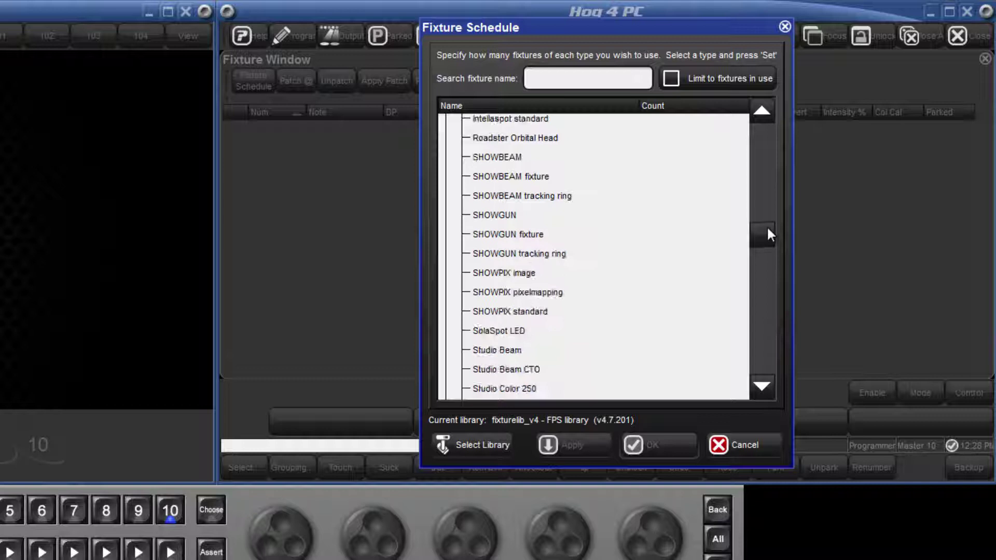
{"action": "left_click", "coordinate": [523, 331]}
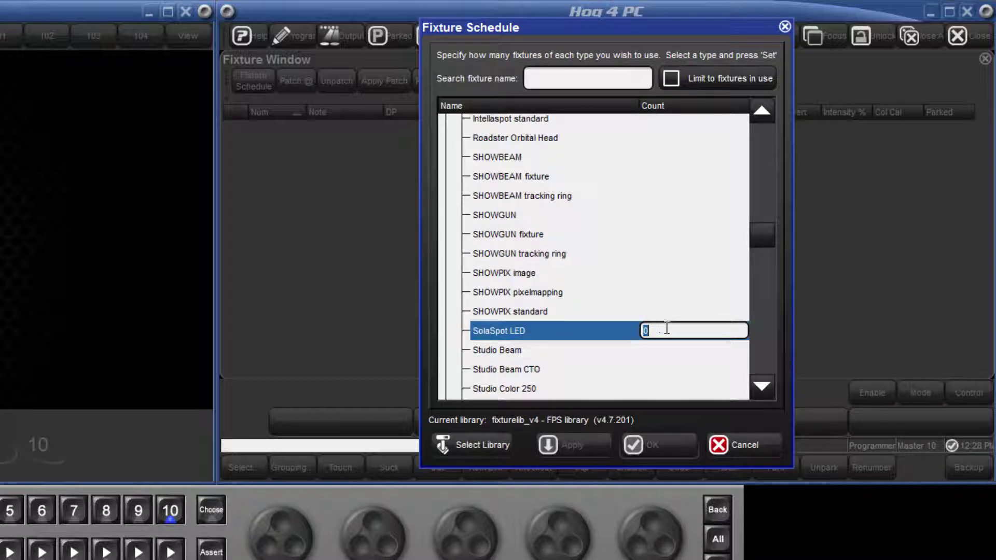
{"action": "type", "text": "5"}
{"action": "key", "text": "Return"}
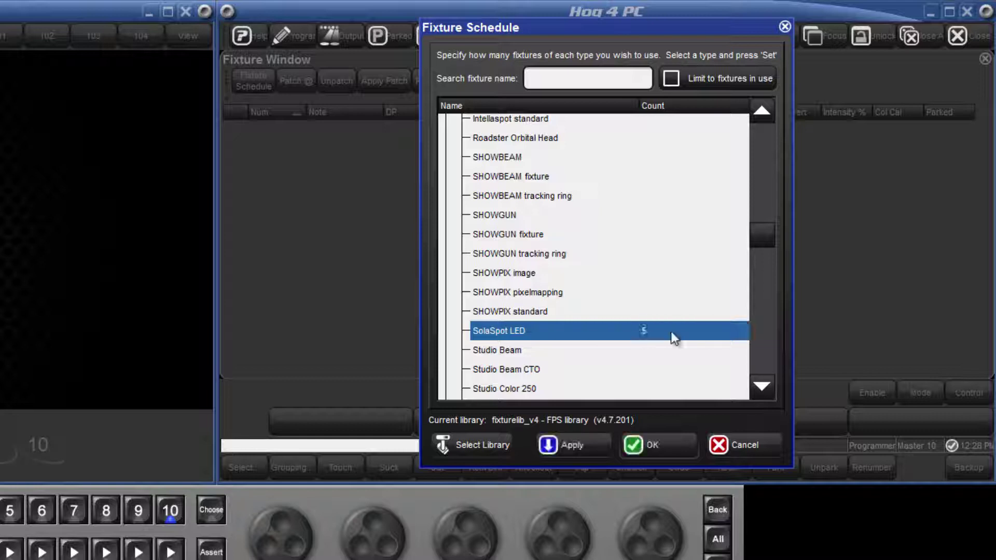
Step: Set the count of the High End trackspot Bolt to 5, apply the schedule and close it
{"action": "left_click_drag", "start_coordinate": [772, 239], "coordinate": [771, 262]}
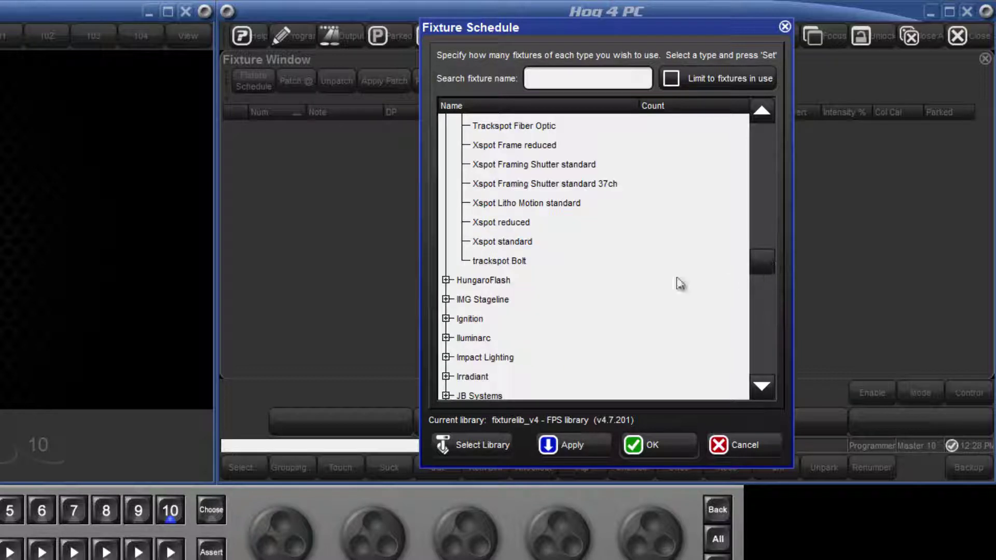
{"action": "left_click", "coordinate": [522, 260]}
{"action": "type", "text": "5"}
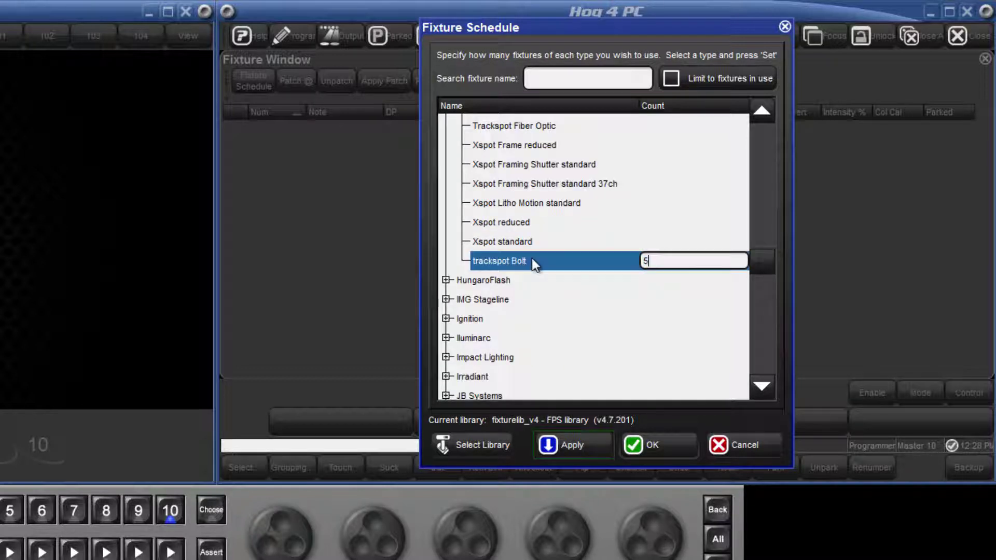
{"action": "key", "text": "Return"}
{"action": "left_click", "coordinate": [583, 444]}
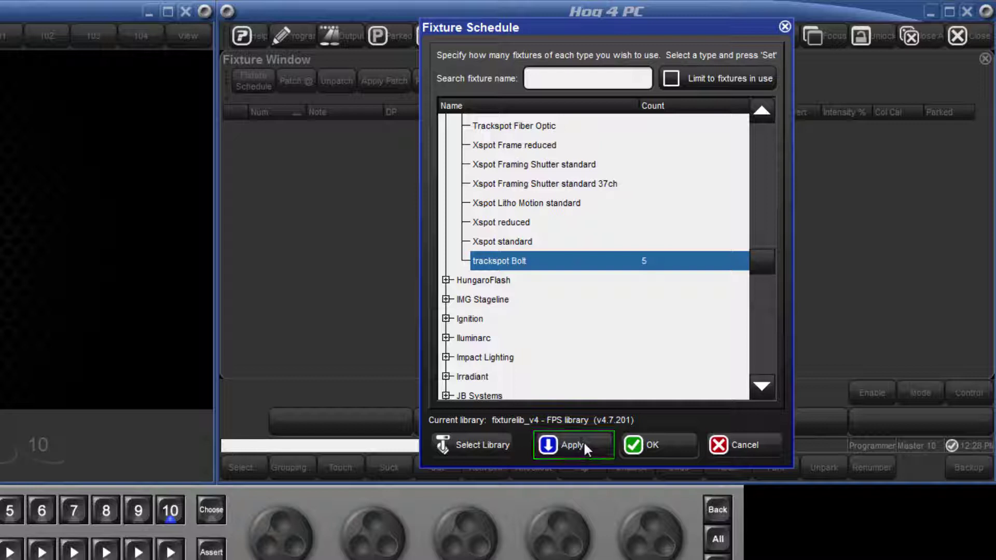
{"action": "left_click", "coordinate": [735, 447]}
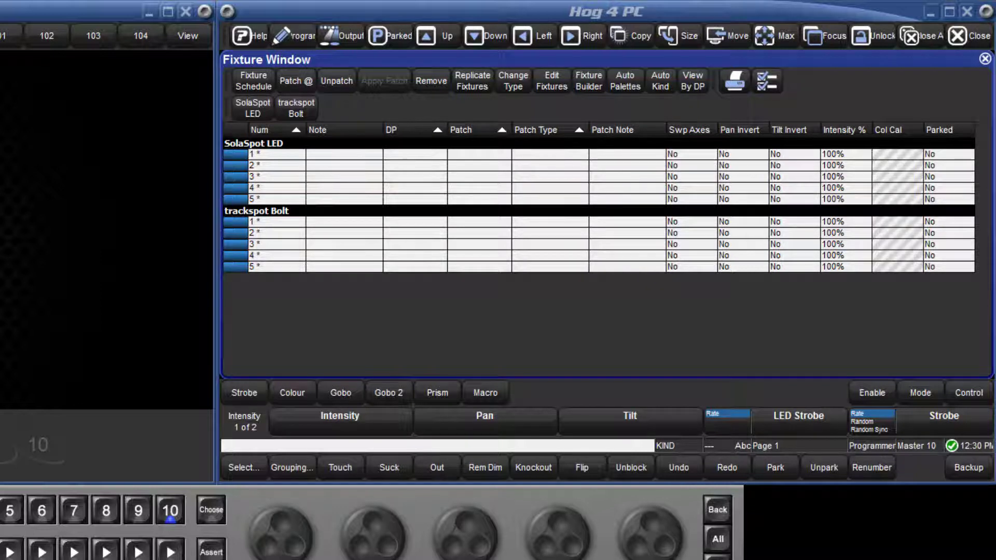
{"action": "left_click_drag", "start_coordinate": [278, 154], "coordinate": [277, 267]}
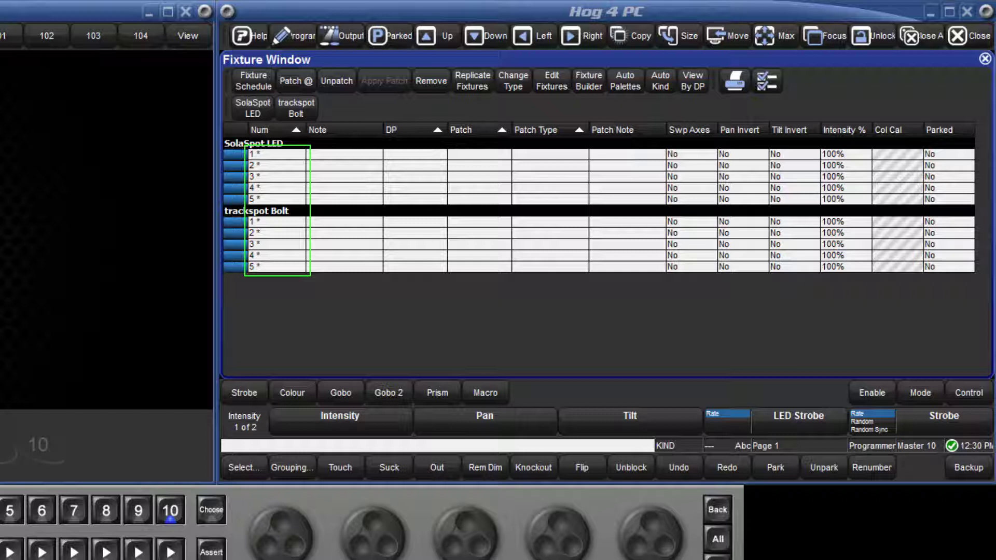
{"action": "key", "text": "Escape"}
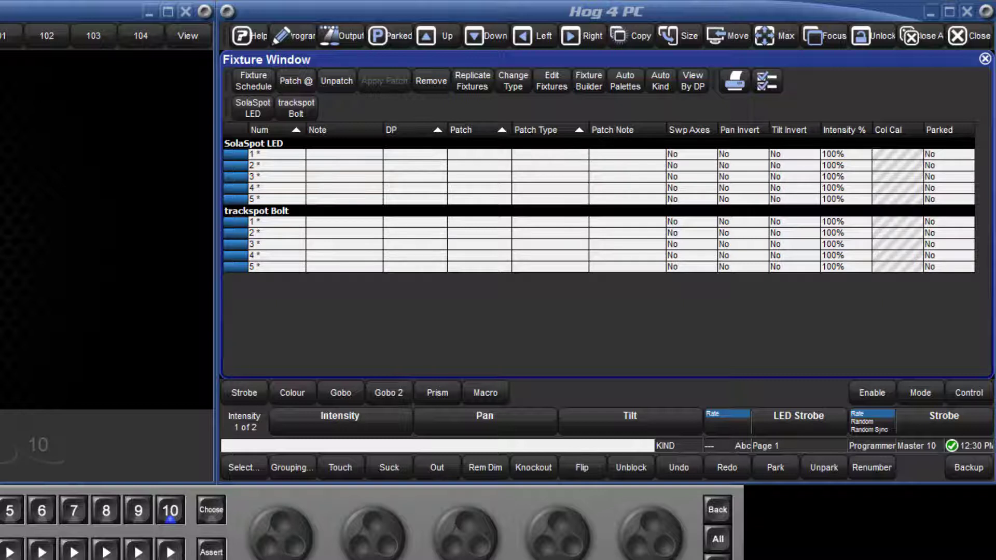
{"action": "key", "text": "f"}
{"action": "key", "text": "Right"}
{"action": "left_click", "coordinate": [244, 467]}
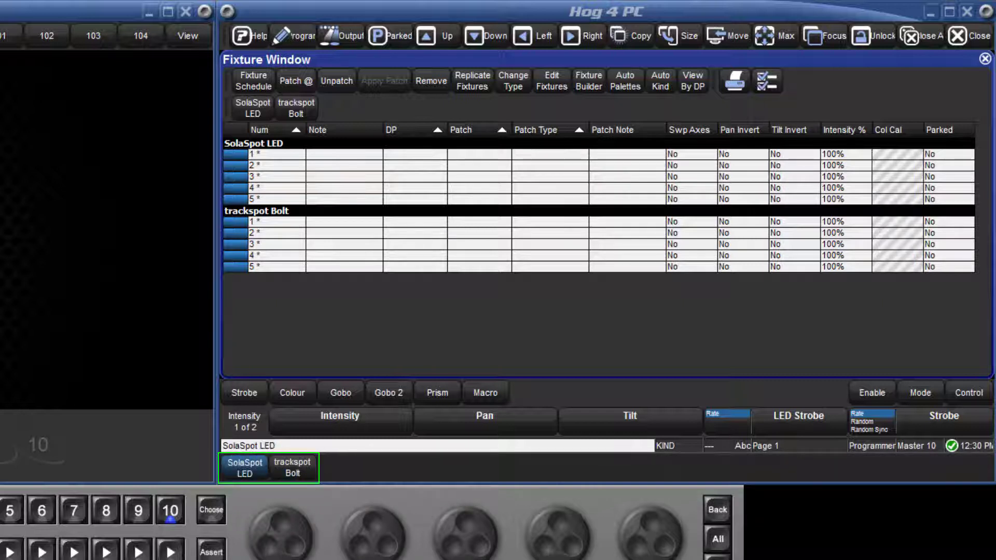
{"action": "key", "text": "Escape"}
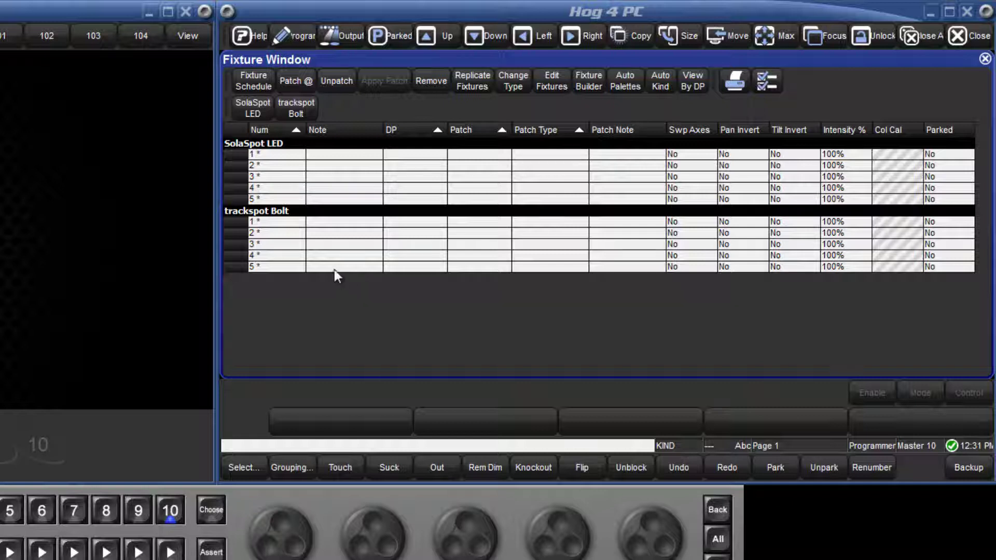
Step: Renumber all trackspot Bolt fixtures consecutively, starting from 11
{"action": "left_click", "coordinate": [282, 213]}
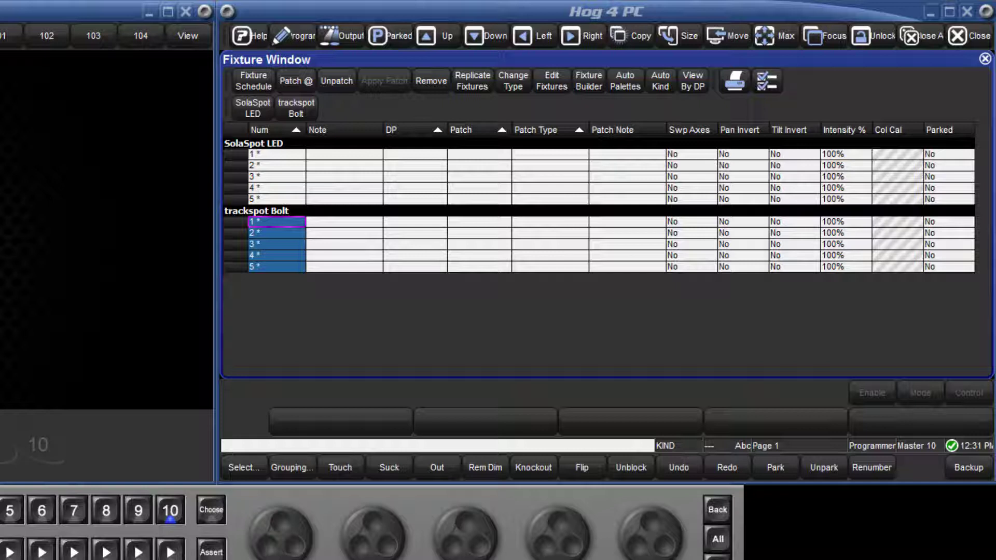
{"action": "key", "text": "Return"}
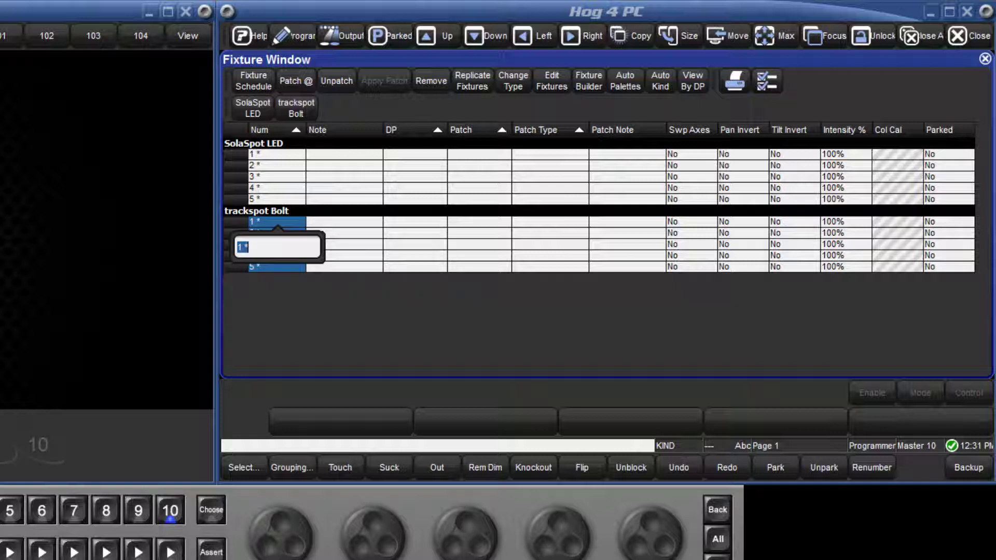
{"action": "type", "text": "11"}
{"action": "key", "text": "Return"}
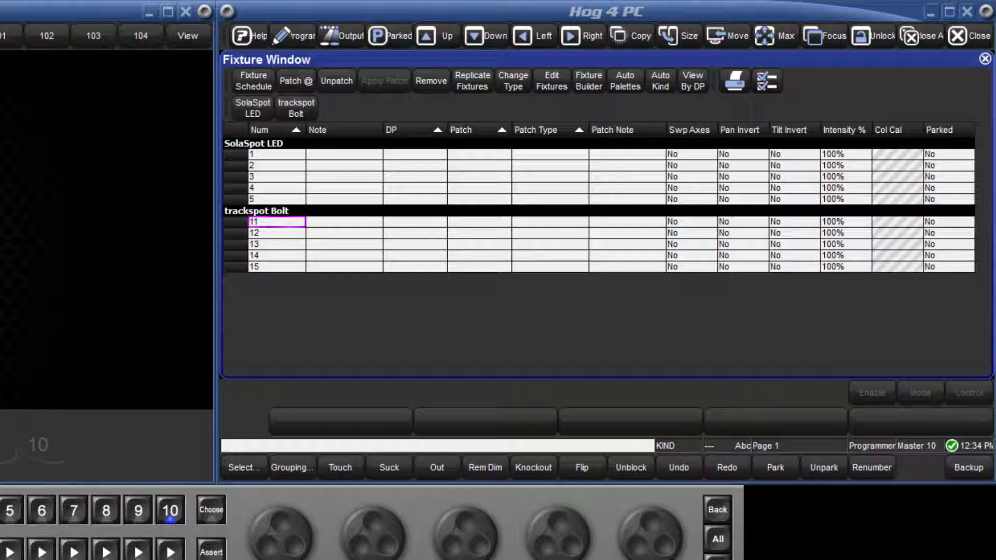
Step: Patch SolaSpot LED 1 to address 1 on DMX universe 1 of the first DP 8000
{"action": "key", "text": "1"}
{"action": "key", "text": "at"}
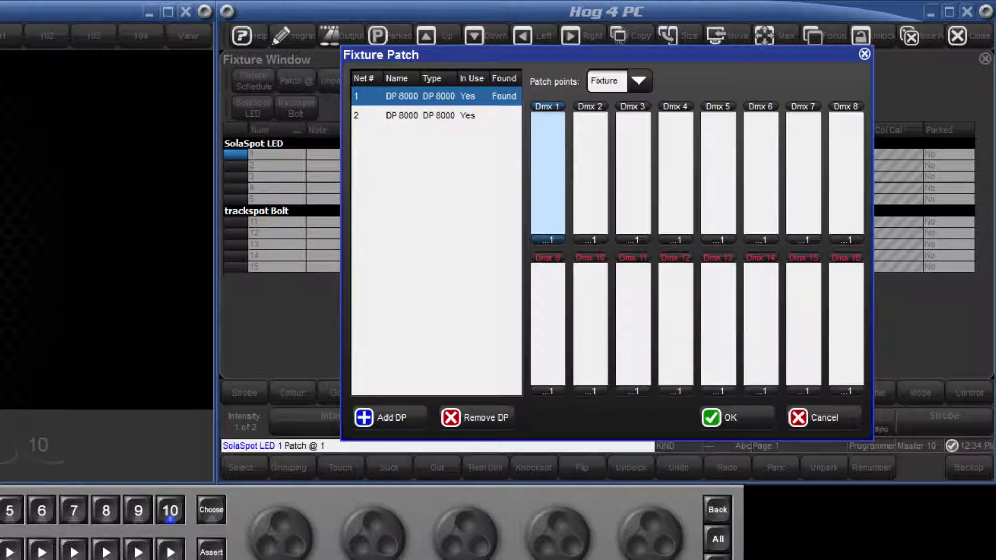
{"action": "key", "text": "Return"}
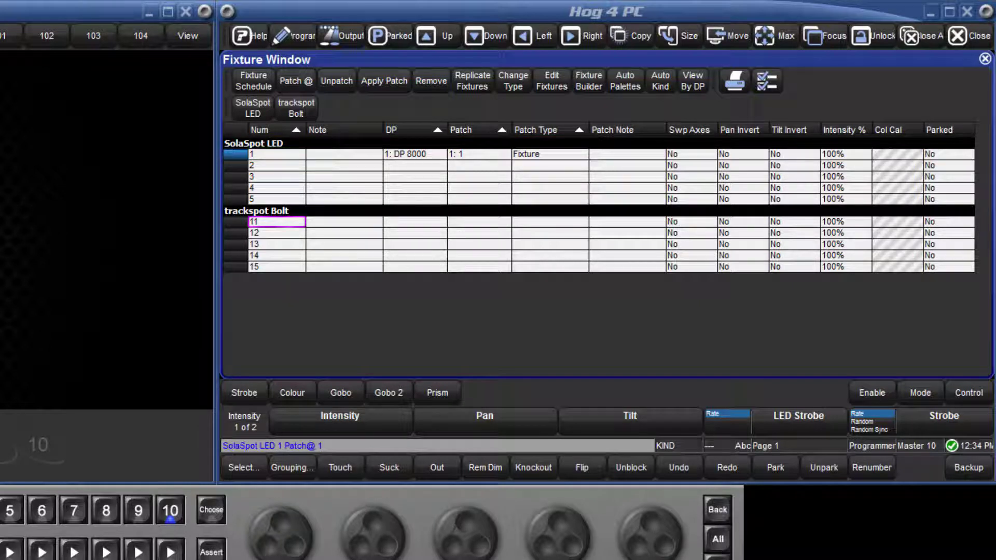
Step: Patch SolaSpot LED 2 through 5 starting at address 29 on DMX universe 1 of the first DP 8000
{"action": "key", "text": "2"}
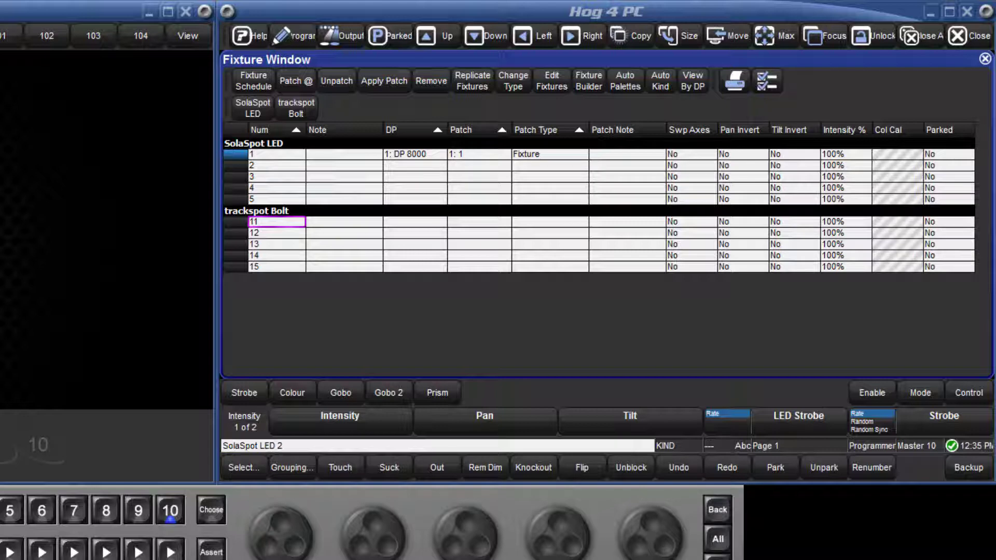
{"action": "key", "text": "5"}
{"action": "key", "text": "at"}
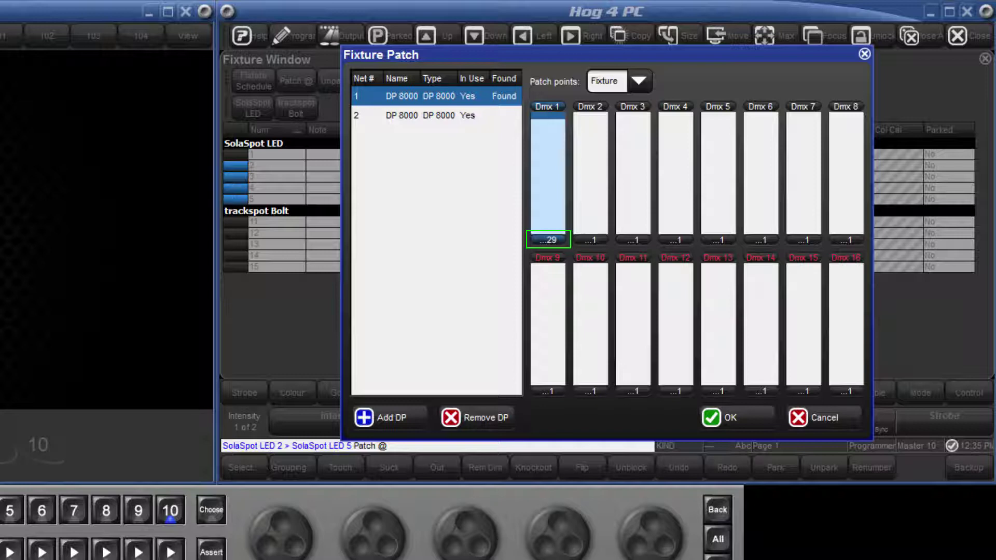
{"action": "type", "text": "29"}
{"action": "key", "text": "Return"}
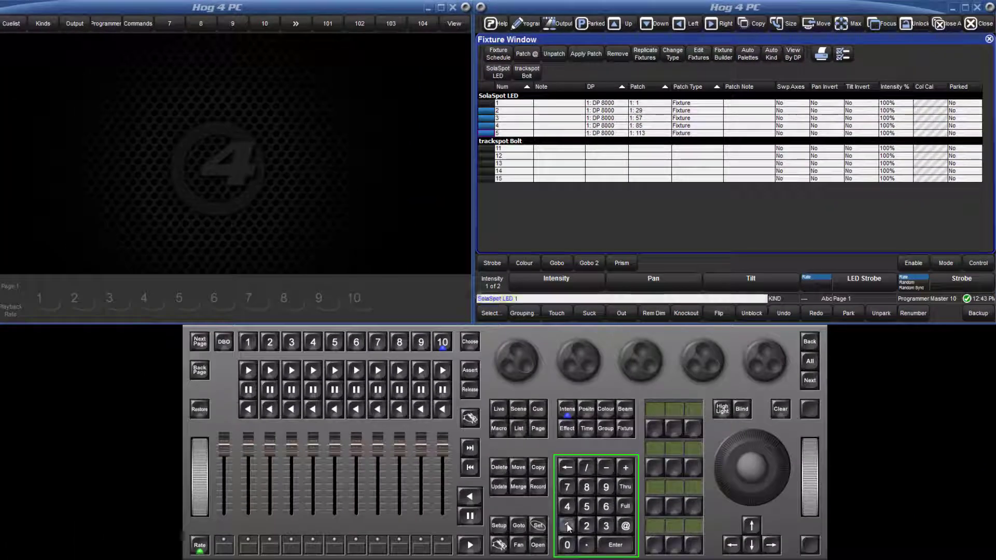
Step: Patch trackspot Bolt 11 through 15 starting at 2/3/201, meaning DP 2, universe 3, address 201
{"action": "left_click", "coordinate": [569, 528]}
{"action": "left_click", "coordinate": [568, 527]}
{"action": "left_click", "coordinate": [567, 526]}
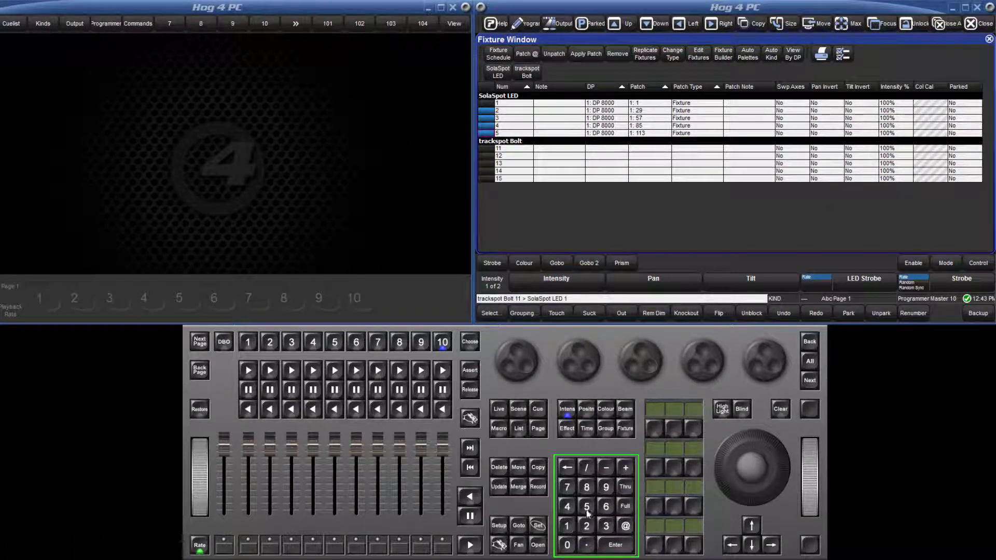
{"action": "left_click", "coordinate": [587, 507]}
{"action": "left_click", "coordinate": [626, 526]}
{"action": "left_click", "coordinate": [587, 527]}
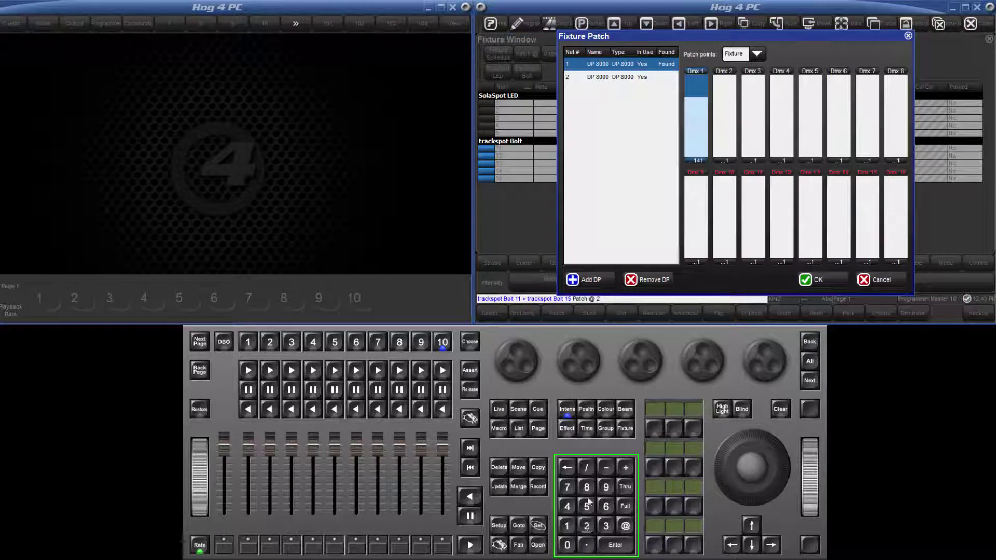
{"action": "left_click", "coordinate": [587, 467]}
{"action": "left_click", "coordinate": [606, 526]}
{"action": "left_click", "coordinate": [587, 467]}
{"action": "left_click", "coordinate": [587, 525]}
{"action": "left_click", "coordinate": [567, 545]}
{"action": "left_click", "coordinate": [568, 526]}
{"action": "left_click", "coordinate": [610, 545]}
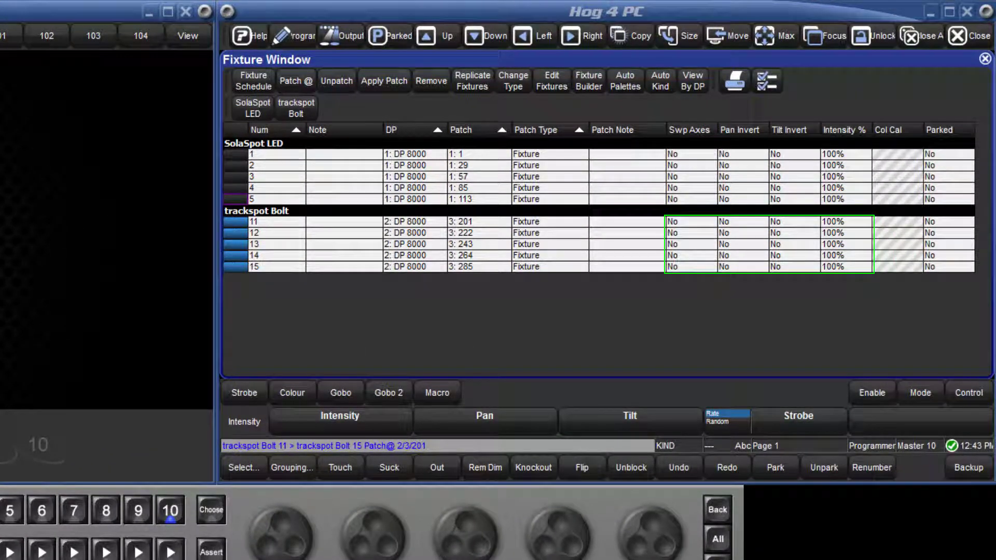
Step: Set the patch intensity of trackspot Bolt 11 and 12 to 50% each
{"action": "left_click", "coordinate": [854, 220]}
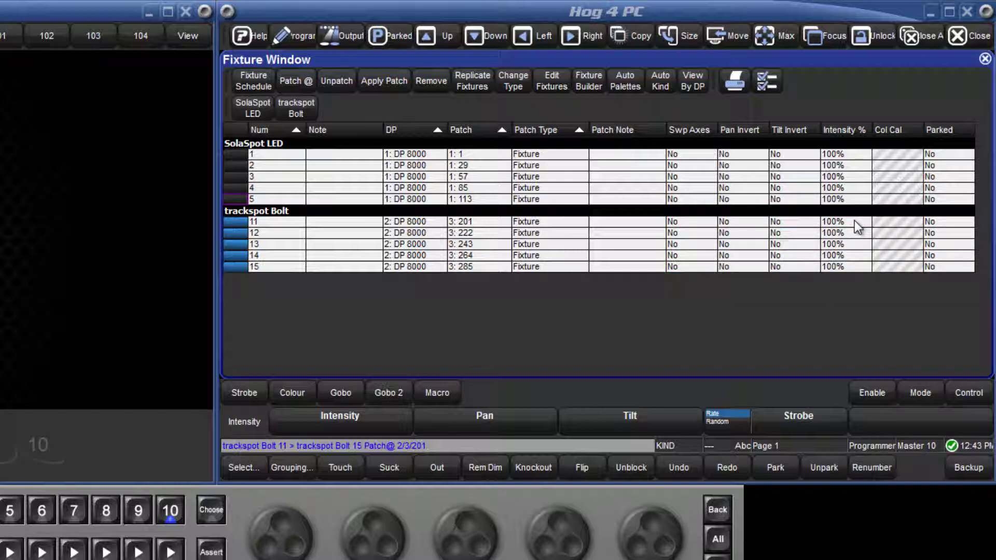
{"action": "left_click", "coordinate": [855, 220]}
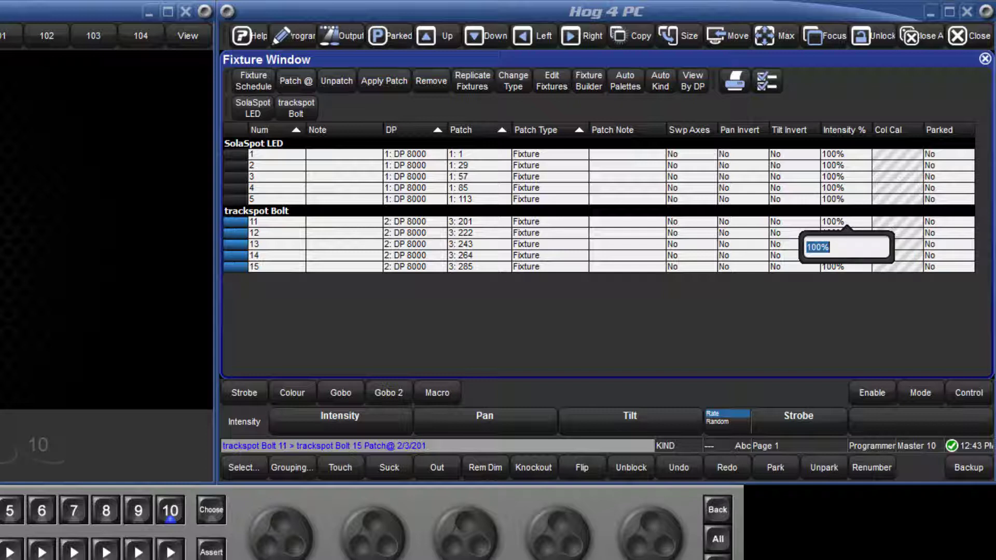
{"action": "type", "text": "50"}
{"action": "key", "text": "Return"}
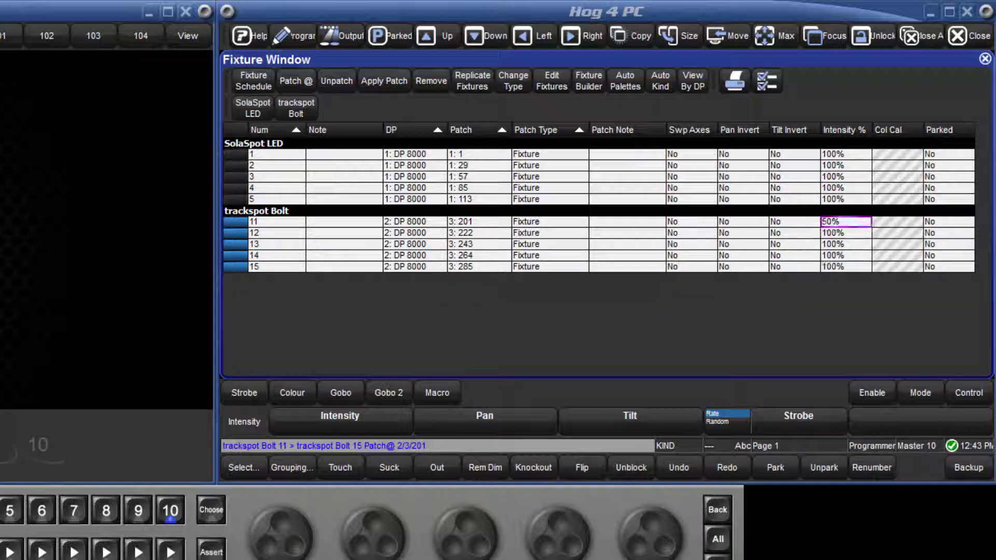
{"action": "left_click", "coordinate": [844, 234]}
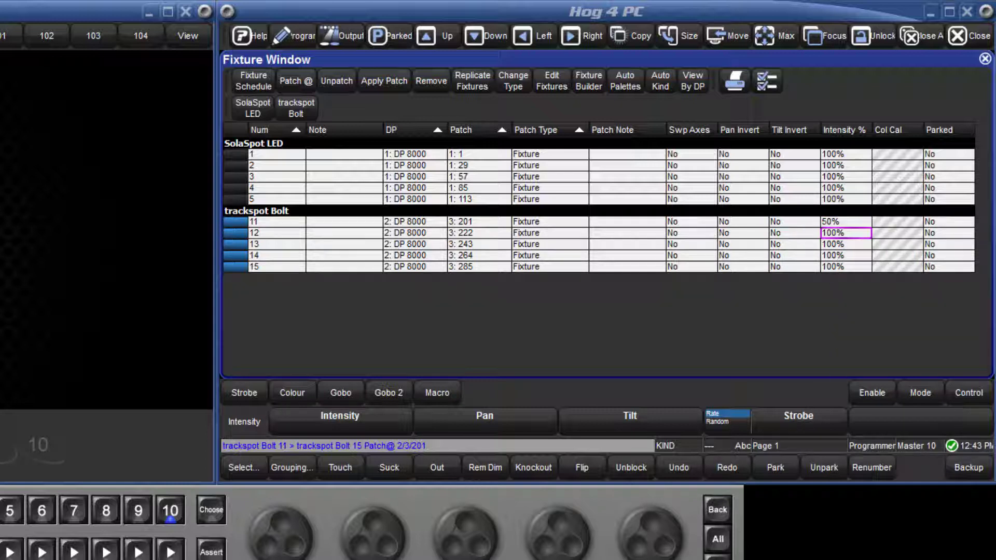
{"action": "left_click", "coordinate": [844, 235]}
{"action": "type", "text": "50"}
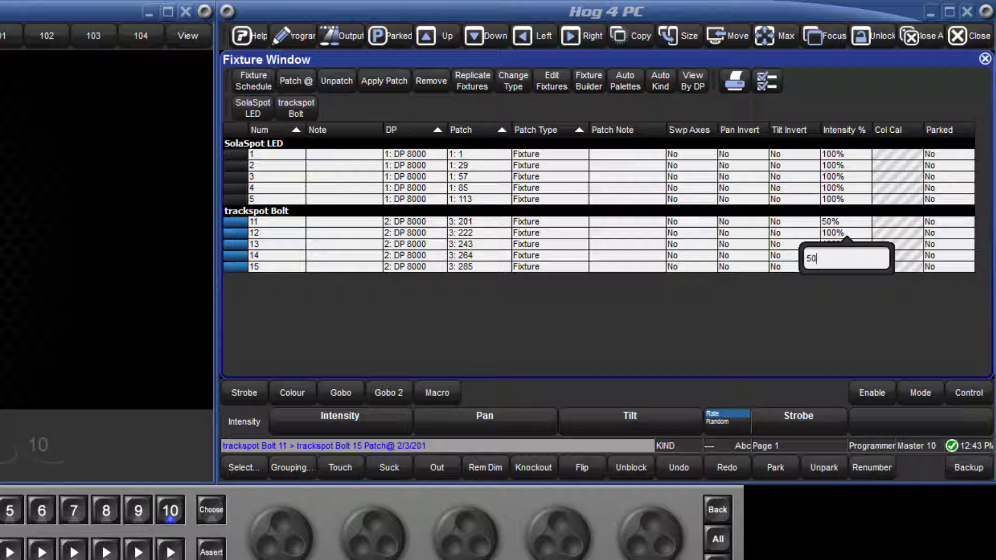
{"action": "key", "text": "Return"}
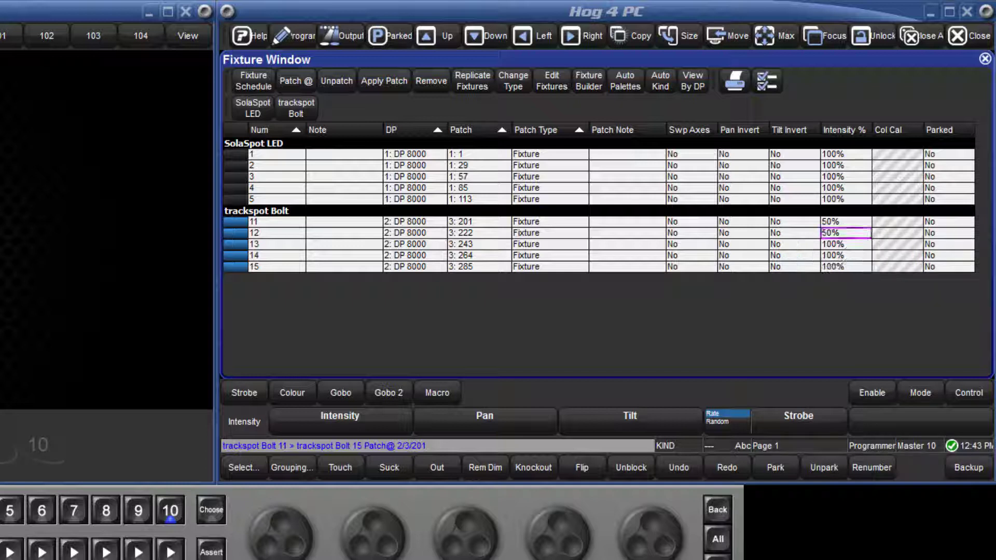
Step: Turn on tilt invert for trackspot Bolt 11 in the fixture list
{"action": "left_click", "coordinate": [786, 223]}
{"action": "left_click", "coordinate": [786, 223]}
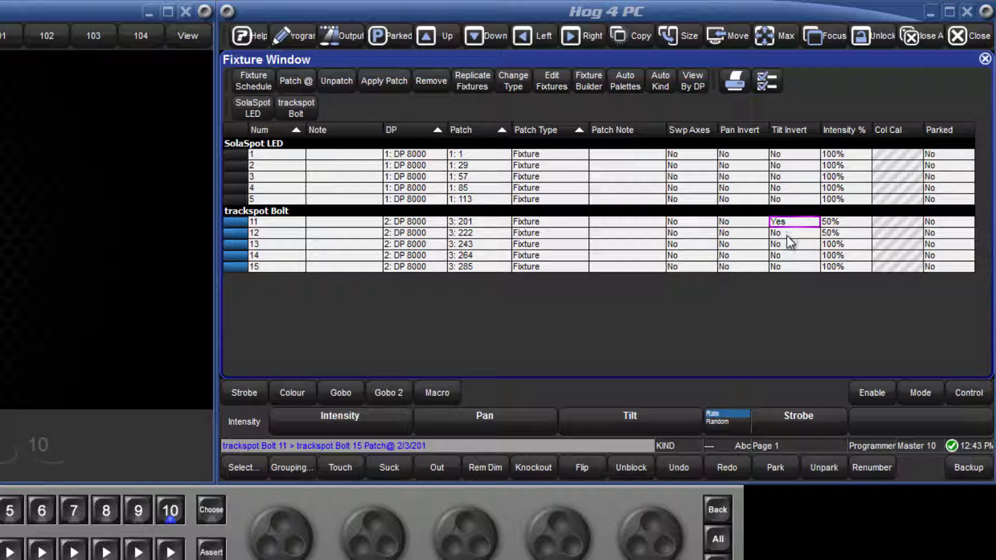
{"action": "left_click", "coordinate": [787, 244]}
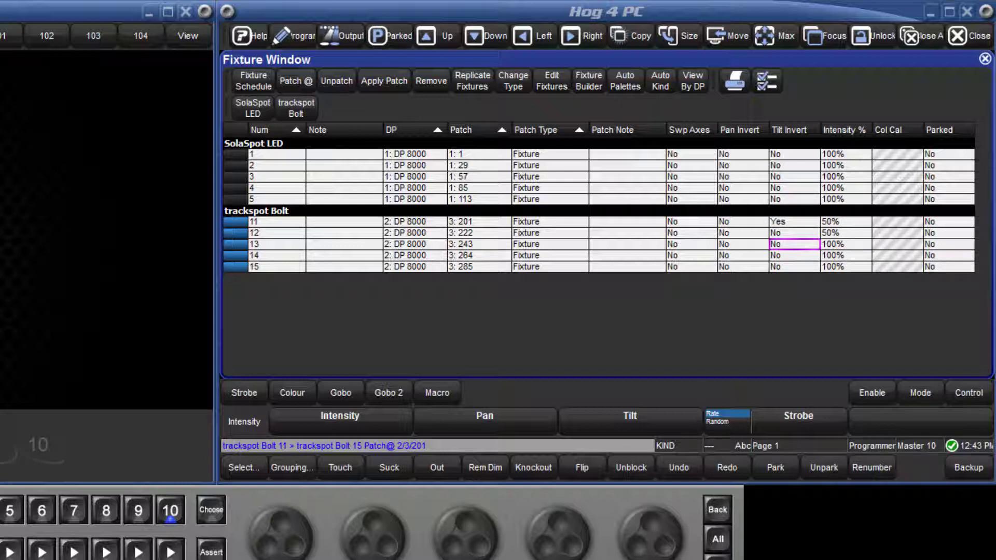
{"action": "left_click", "coordinate": [787, 244]}
{"action": "left_click", "coordinate": [787, 244]}
Step: View the fixture patch by DP and examine the universes of the second DP 8000
{"action": "left_click", "coordinate": [695, 83]}
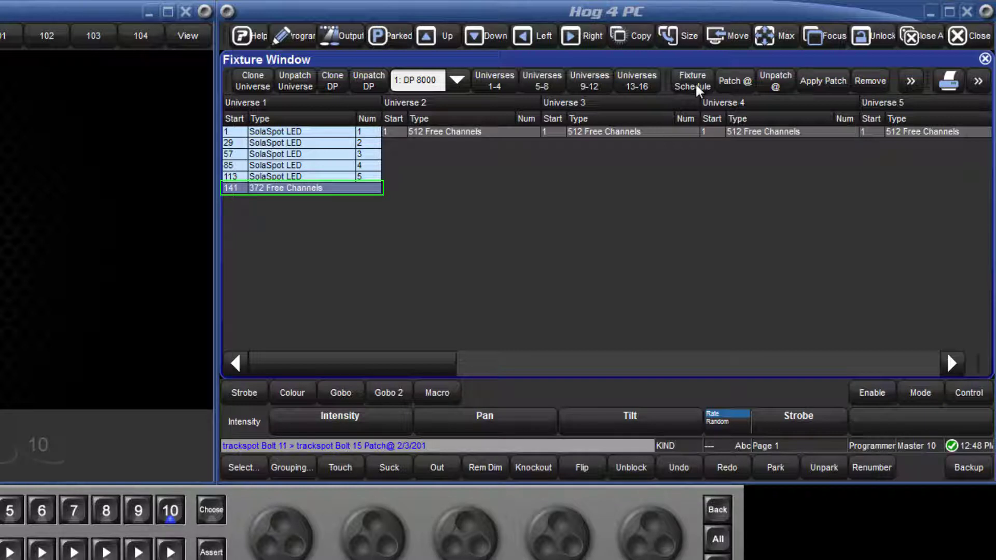
{"action": "left_click", "coordinate": [458, 81]}
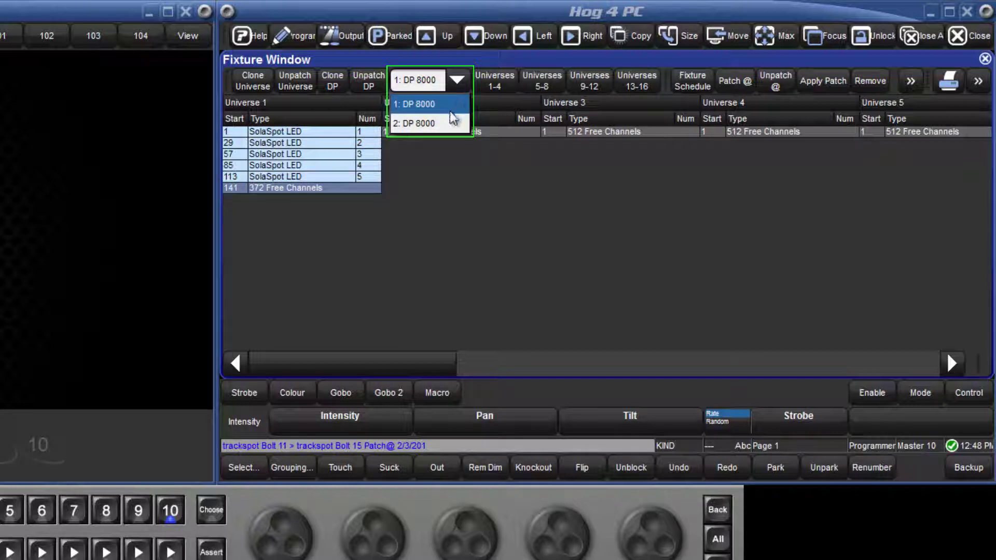
{"action": "left_click", "coordinate": [450, 129]}
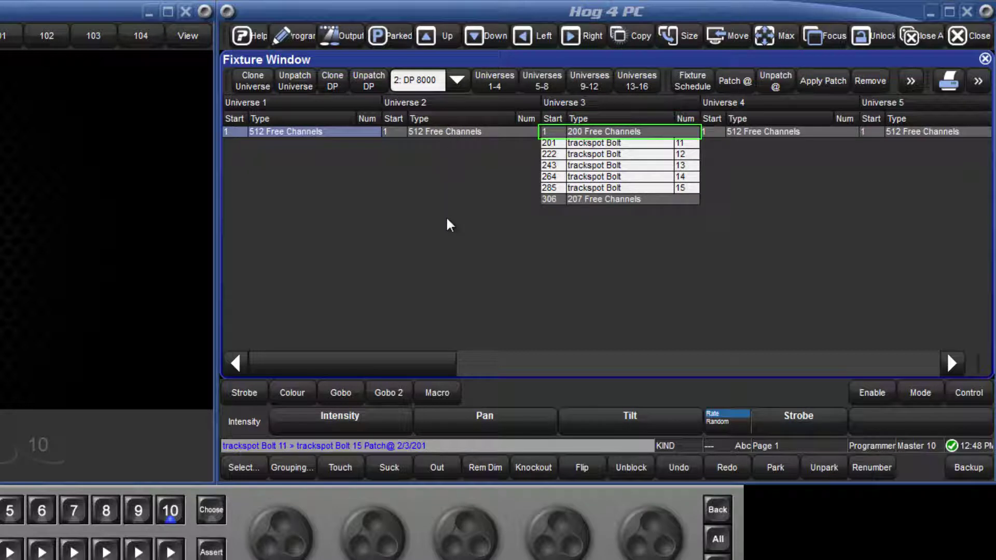
Step: Review the Clone Universe and Clone DP options without cloning, and return to the full fixture list
{"action": "left_click", "coordinate": [257, 83]}
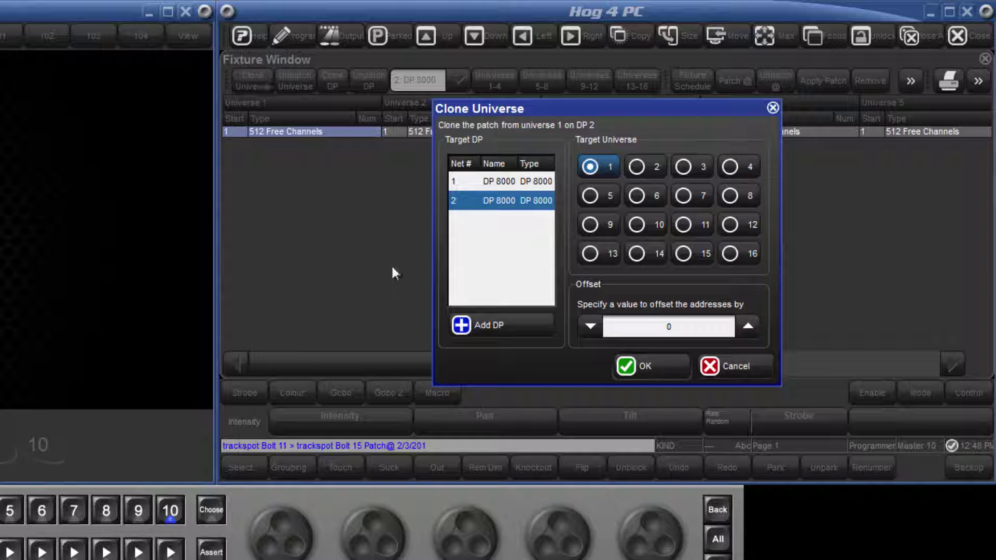
{"action": "left_click", "coordinate": [740, 366]}
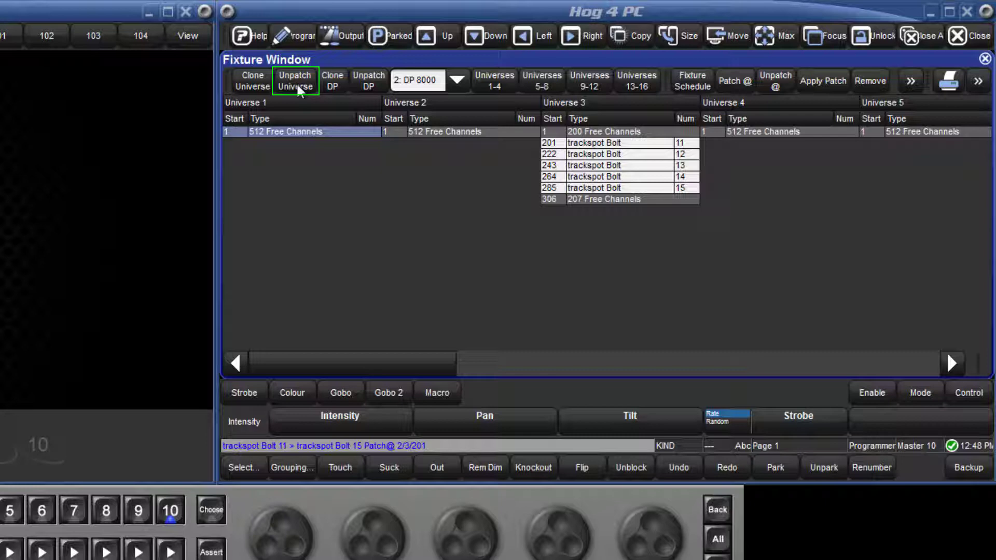
{"action": "left_click", "coordinate": [331, 83]}
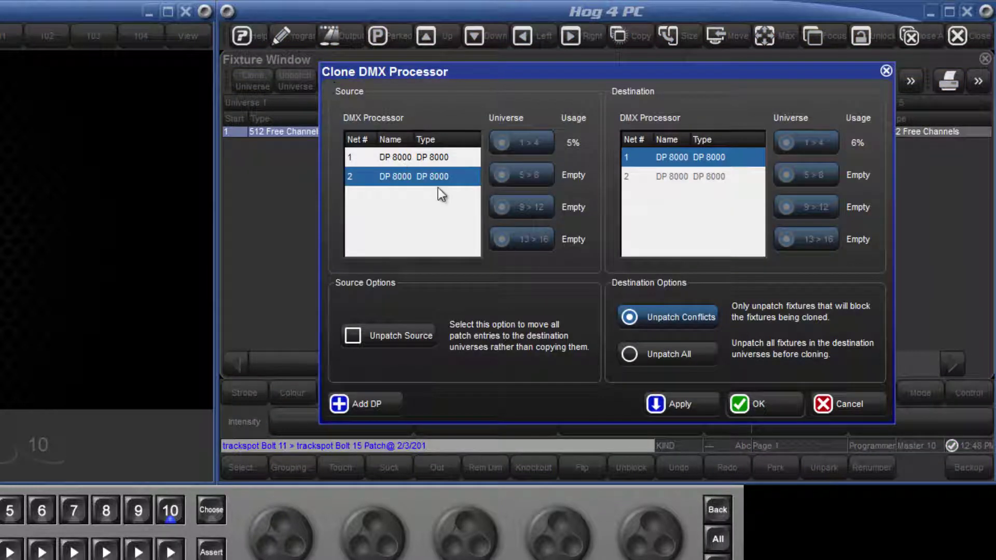
{"action": "left_click", "coordinate": [847, 403]}
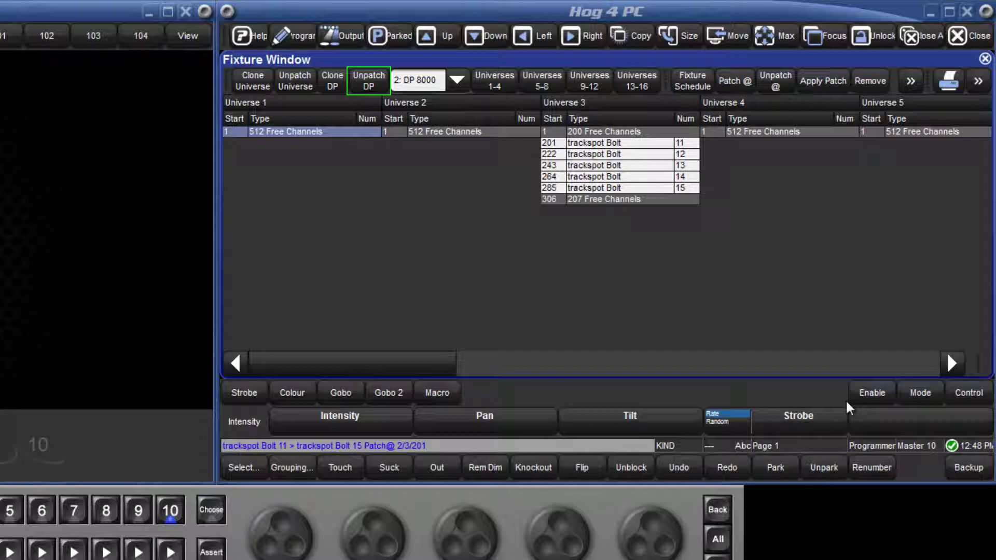
{"action": "left_click", "coordinate": [911, 82]}
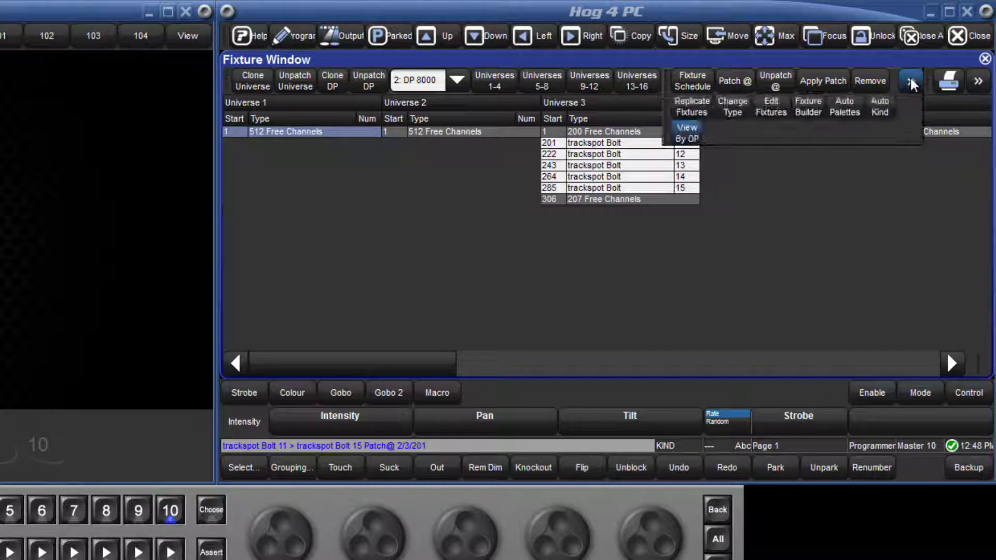
{"action": "left_click", "coordinate": [688, 134]}
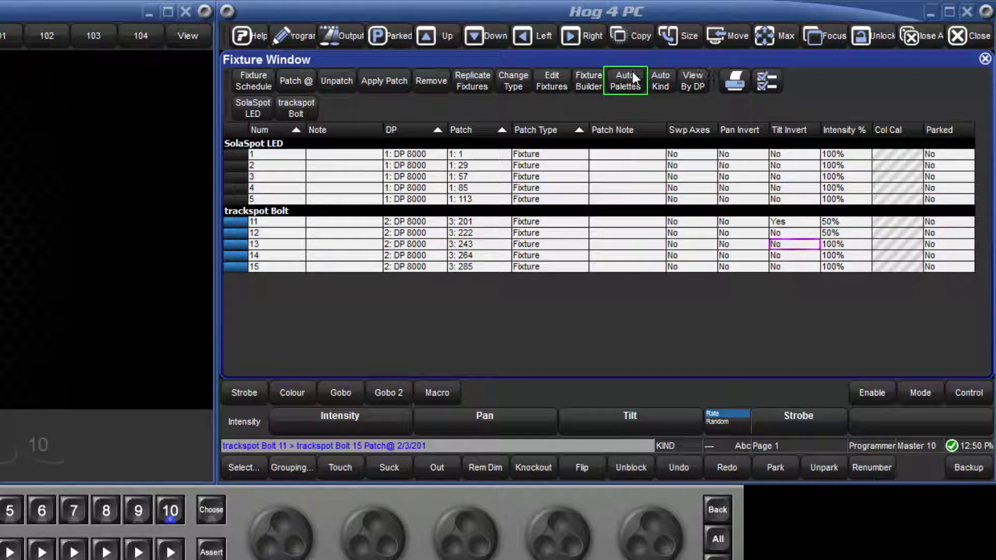
Step: Generate auto palettes with groups, intensity, position, colour and beam palettes, using maximum group repeat 3 and alignment spacing 10
{"action": "left_click", "coordinate": [633, 77]}
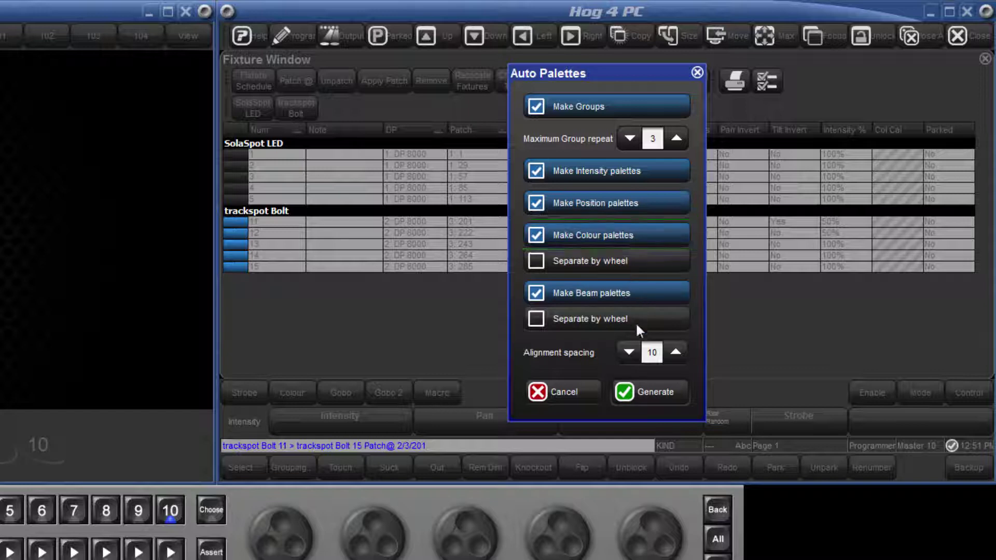
{"action": "left_click", "coordinate": [646, 392]}
{"action": "left_click", "coordinate": [250, 459]}
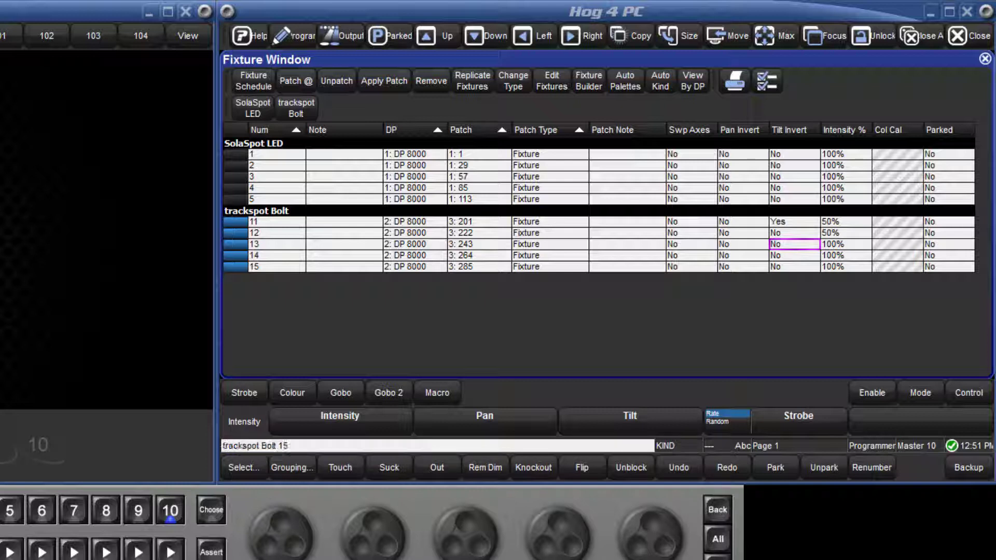
Step: Replicate trackspot Bolt 15 and remove the resulting copy, fixture 16, from the show
{"action": "left_click", "coordinate": [472, 76]}
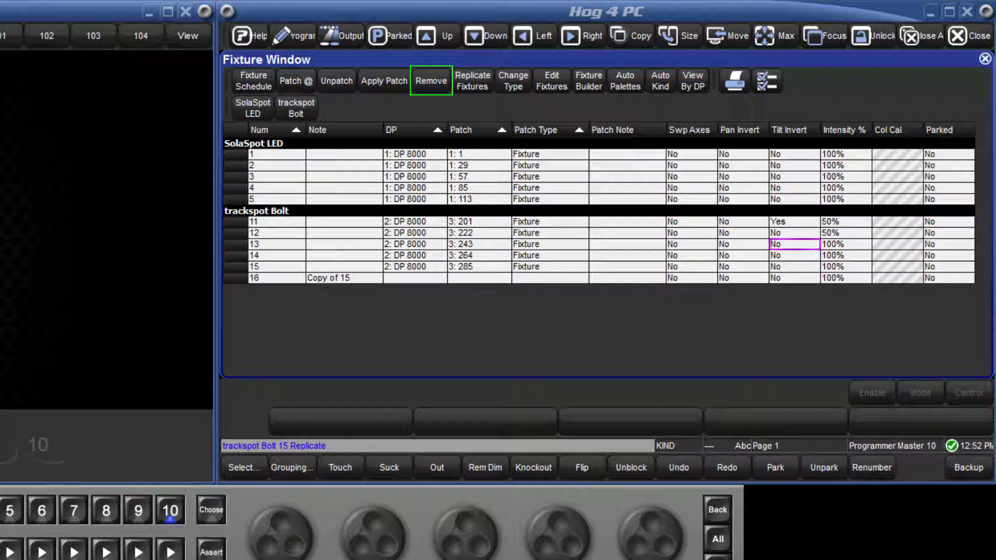
{"action": "type", "text": "16"}
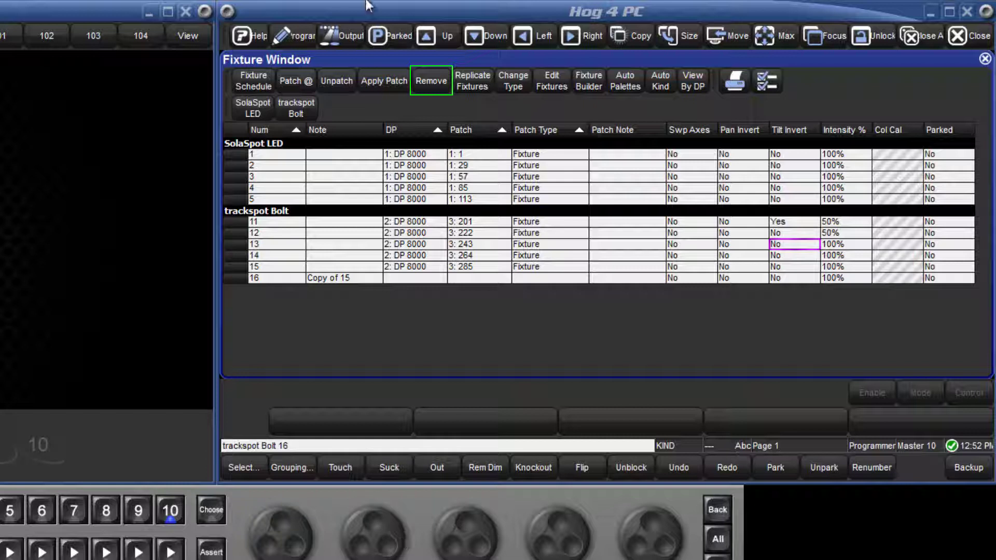
{"action": "left_click", "coordinate": [432, 84]}
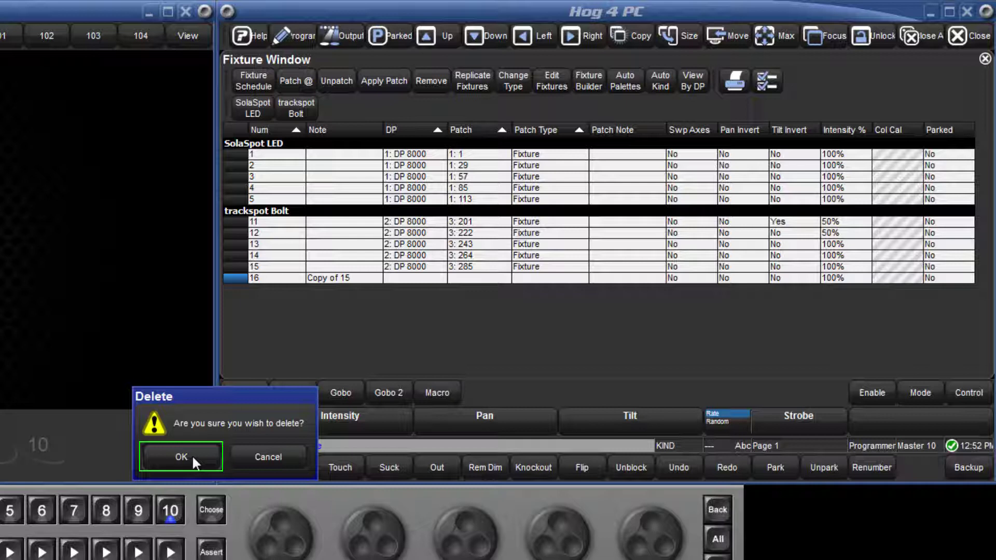
{"action": "left_click", "coordinate": [192, 454]}
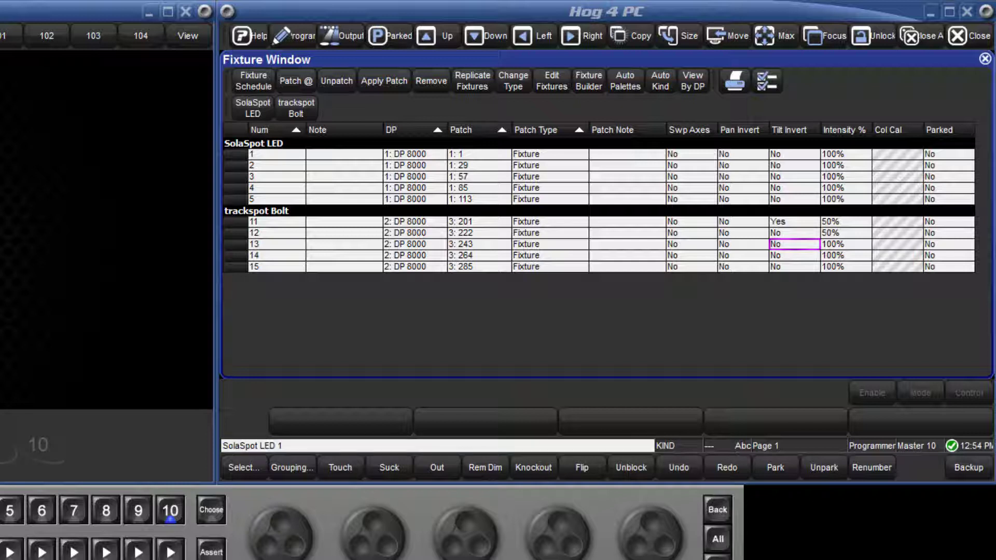
Step: Change the fixture type of trackspot Bolt 11 through 15 to the High End Trackspot, accepting that they are unpatched
{"action": "type", "text": "11"}
{"action": "type", "text": ">15"}
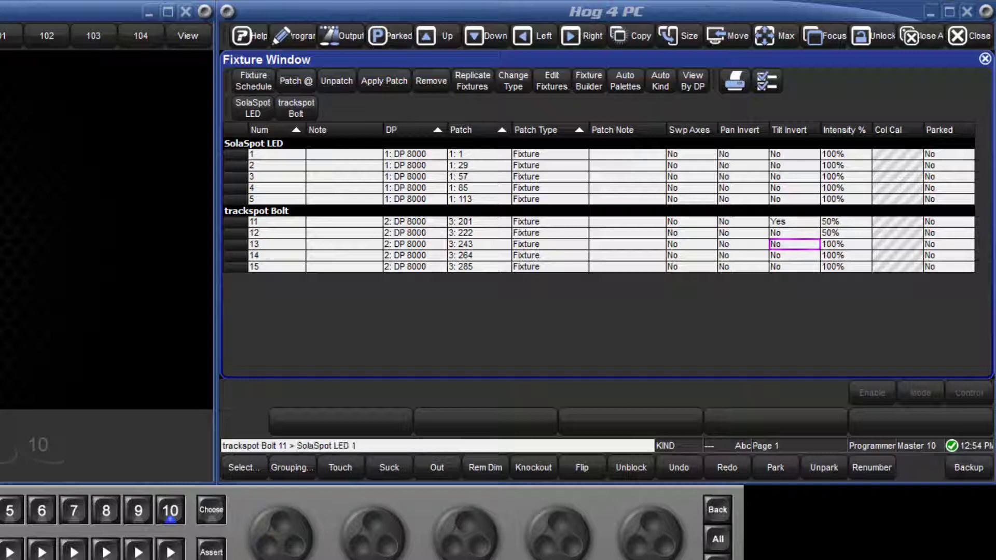
{"action": "key", "text": "Return"}
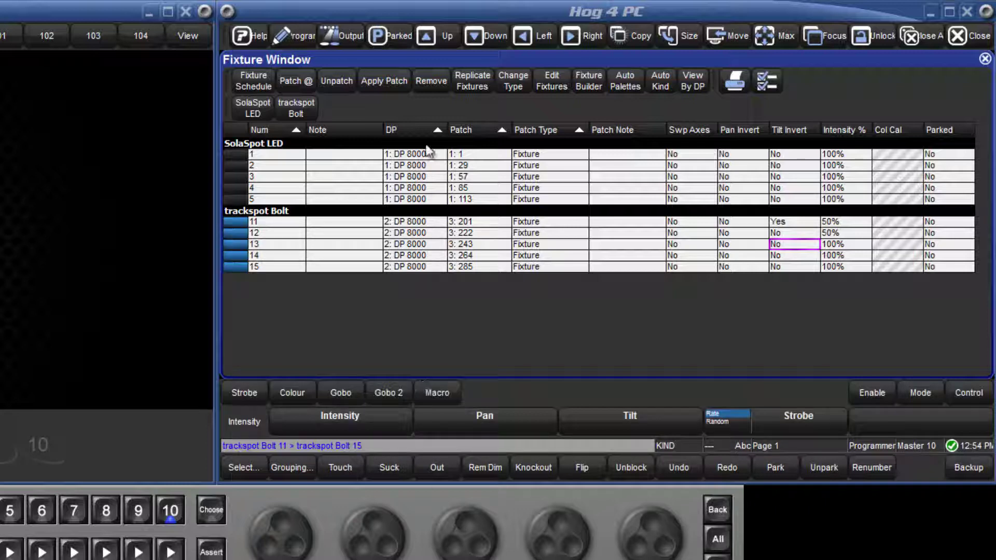
{"action": "left_click", "coordinate": [513, 83]}
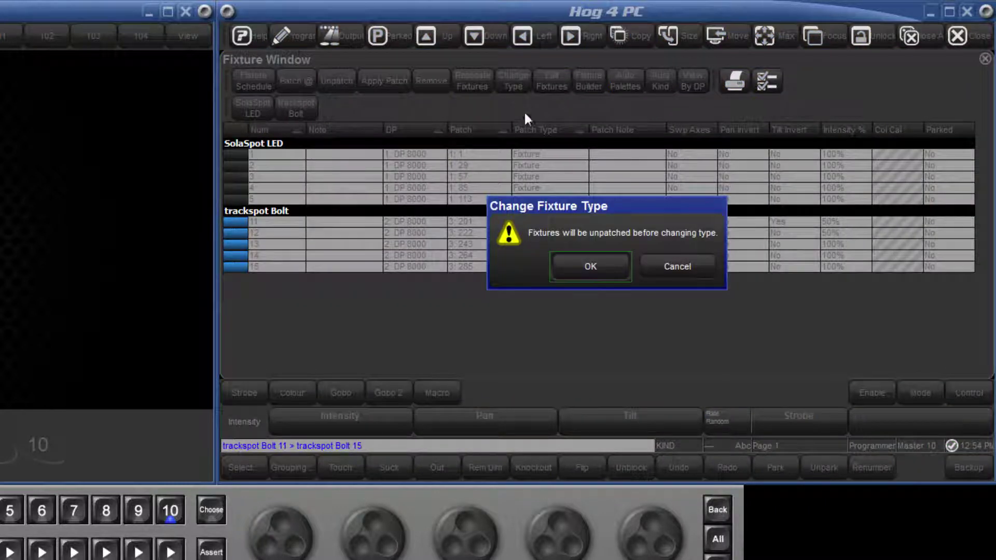
{"action": "left_click", "coordinate": [586, 270]}
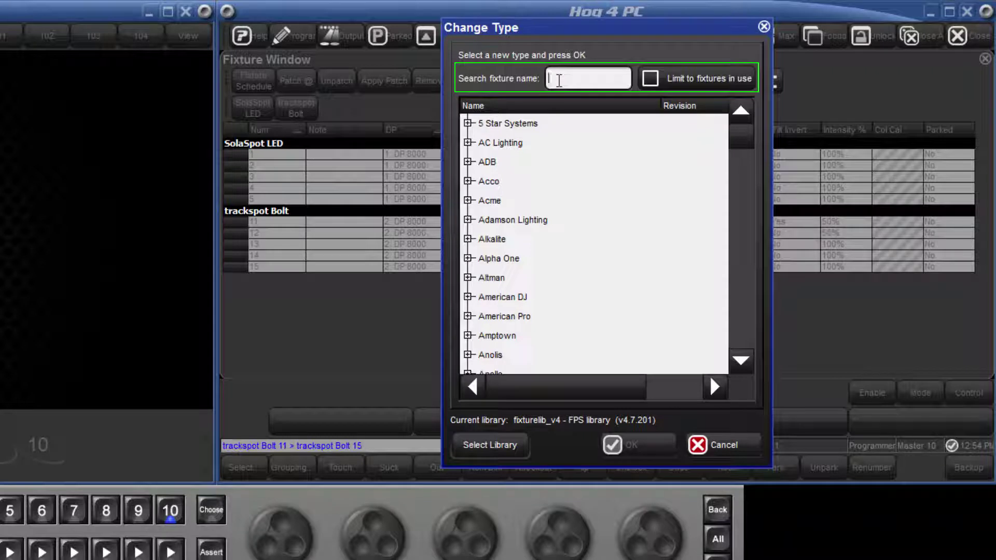
{"action": "type", "text": "trackspo"}
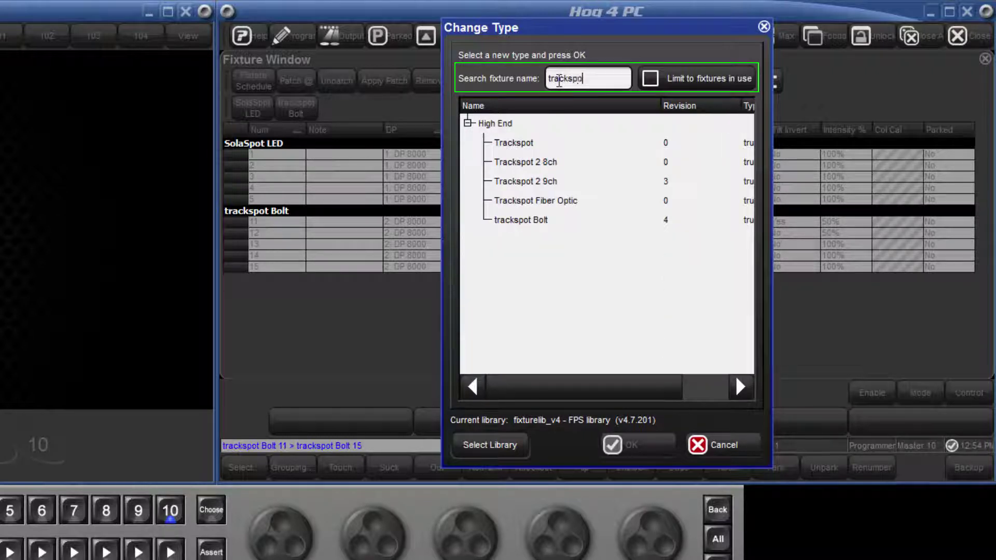
{"action": "type", "text": "t"}
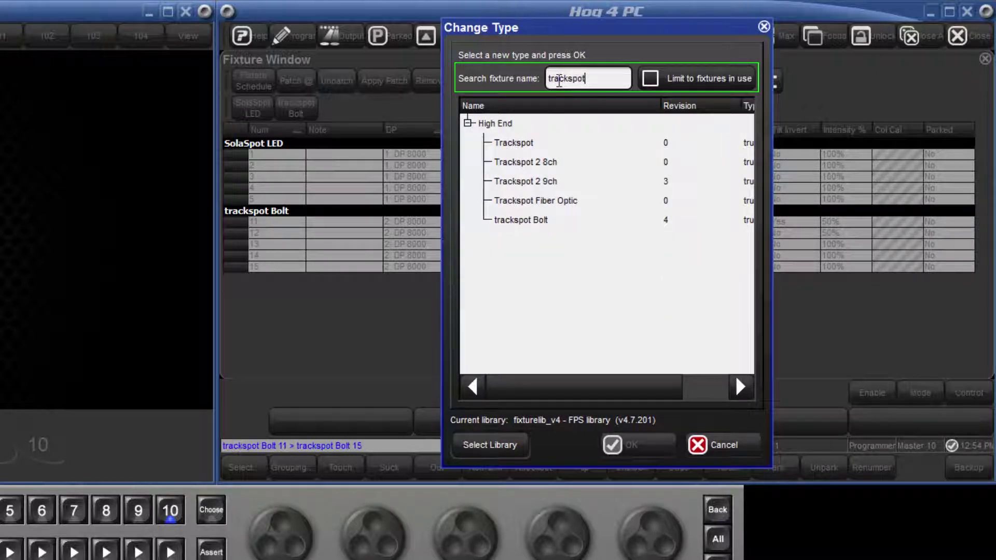
{"action": "left_click", "coordinate": [512, 149]}
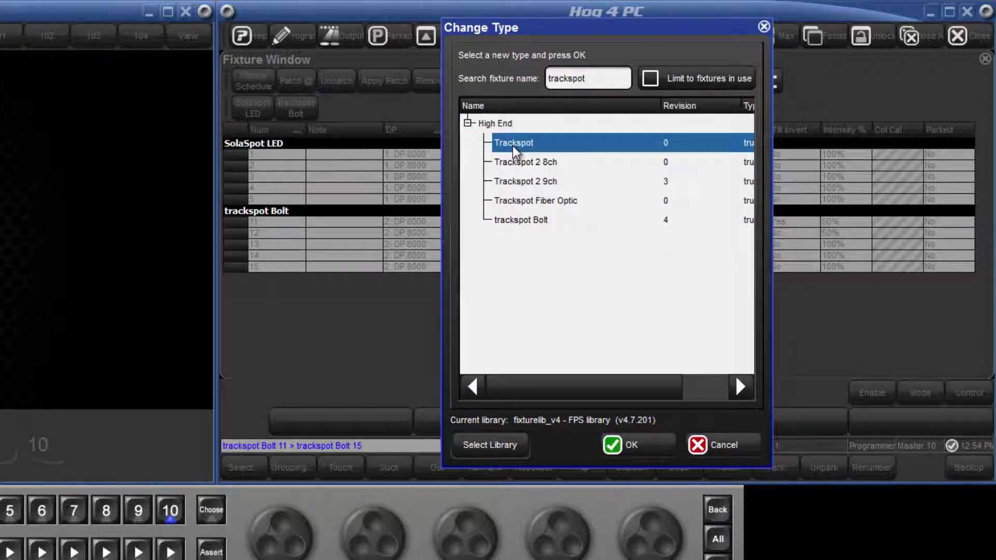
{"action": "left_click", "coordinate": [634, 447]}
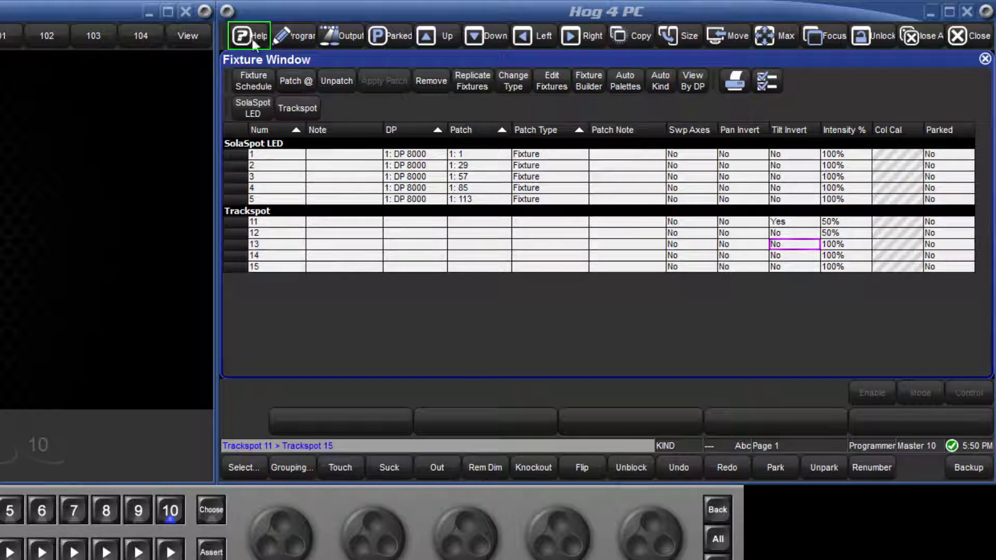
Step: Look up section 23.2, Fixture Builder Tutorial, under The Fixture Builder in the online help manual
{"action": "left_click", "coordinate": [252, 37]}
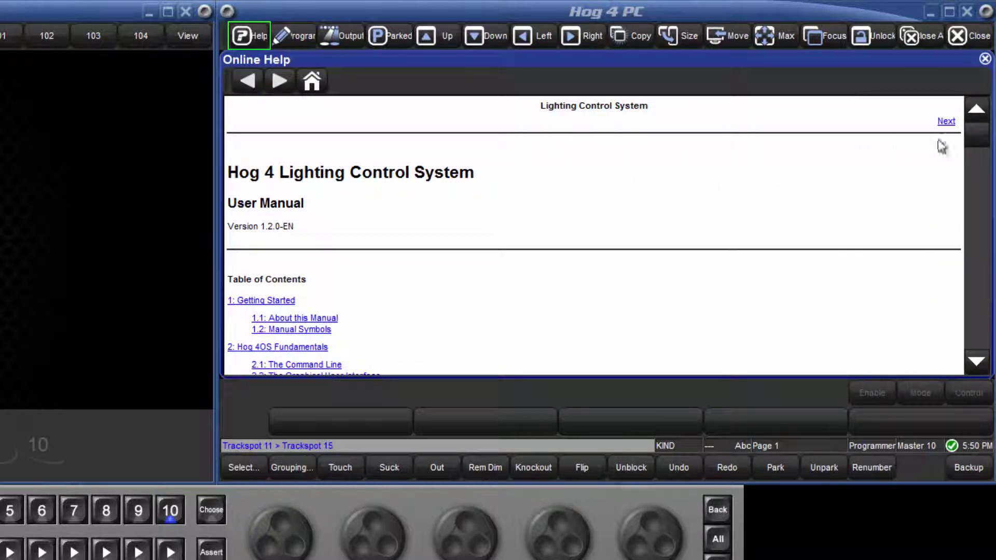
{"action": "left_click_drag", "start_coordinate": [970, 130], "coordinate": [973, 293]}
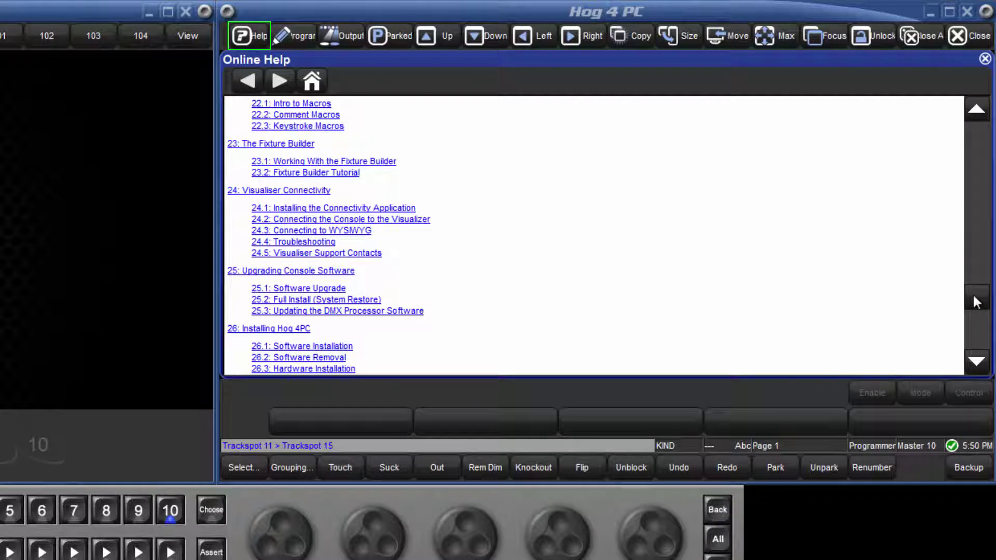
{"action": "left_click", "coordinate": [300, 143]}
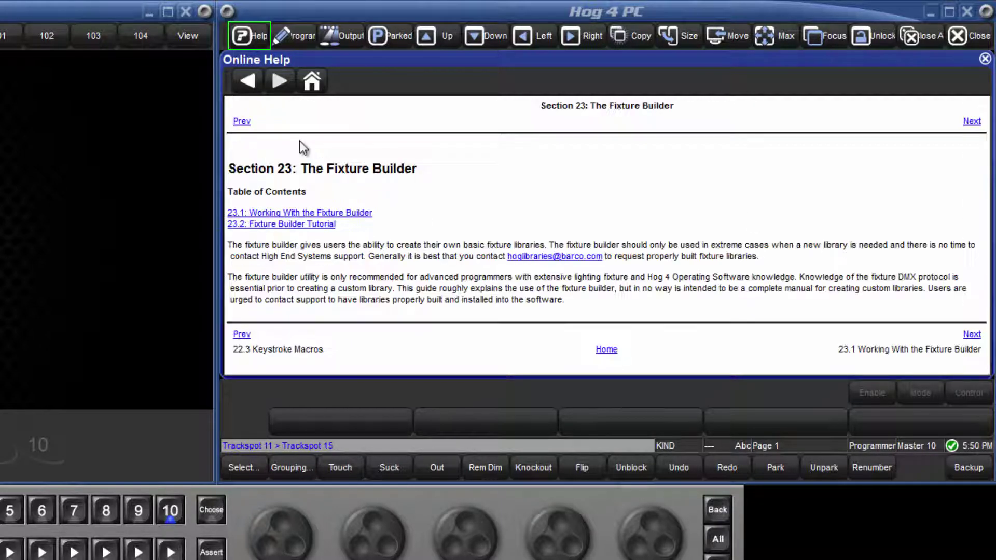
{"action": "left_click", "coordinate": [301, 227]}
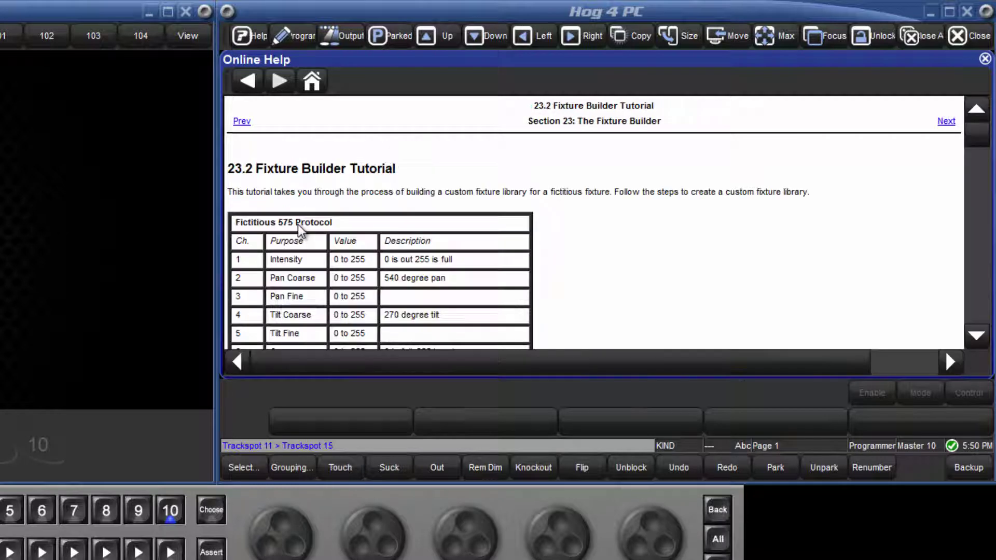